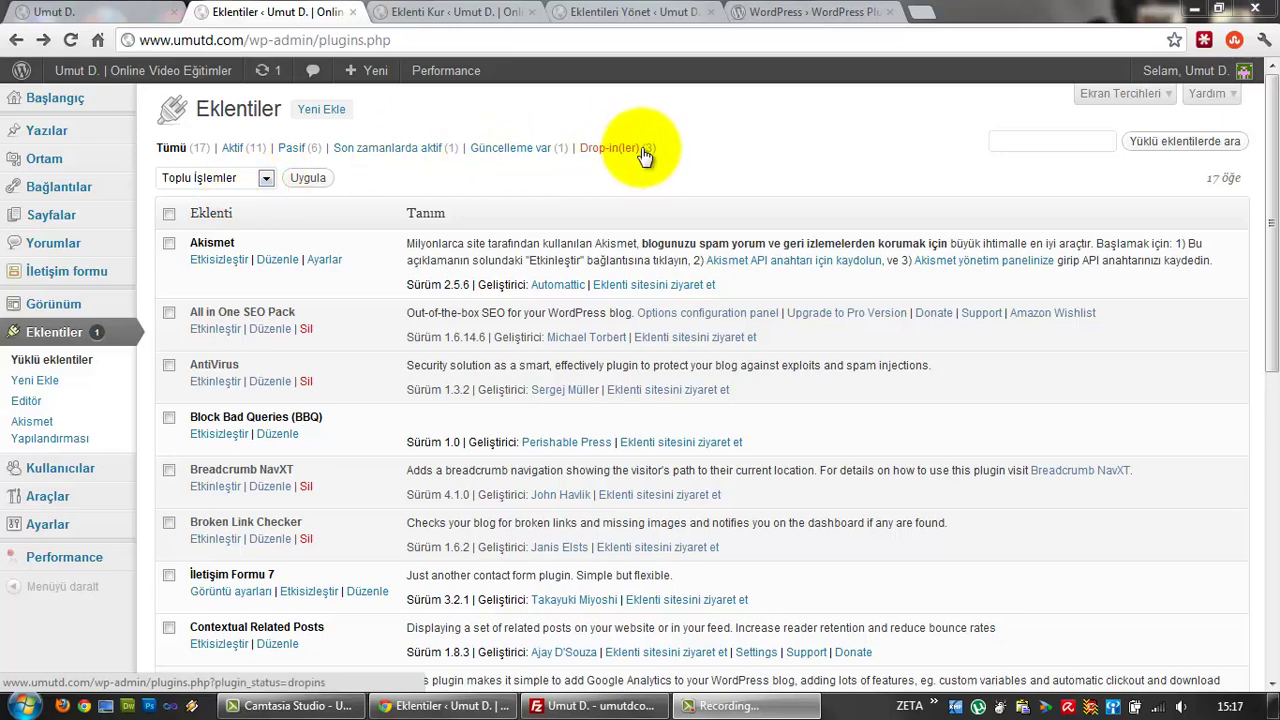
# Select the Akismet, All in One SEO Pack and AntiVirus plugins and choose Etkinleştir as the bulk action
pyautogui.click(240, 178)
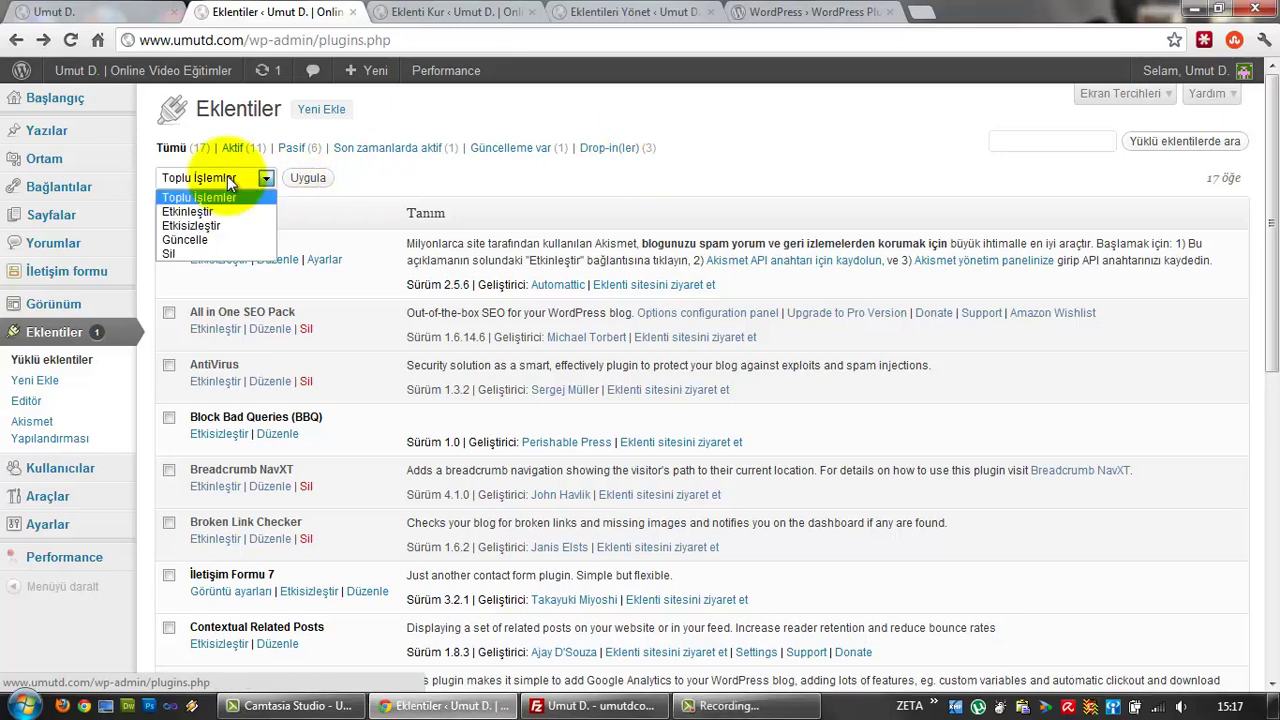
pyautogui.click(165, 256)
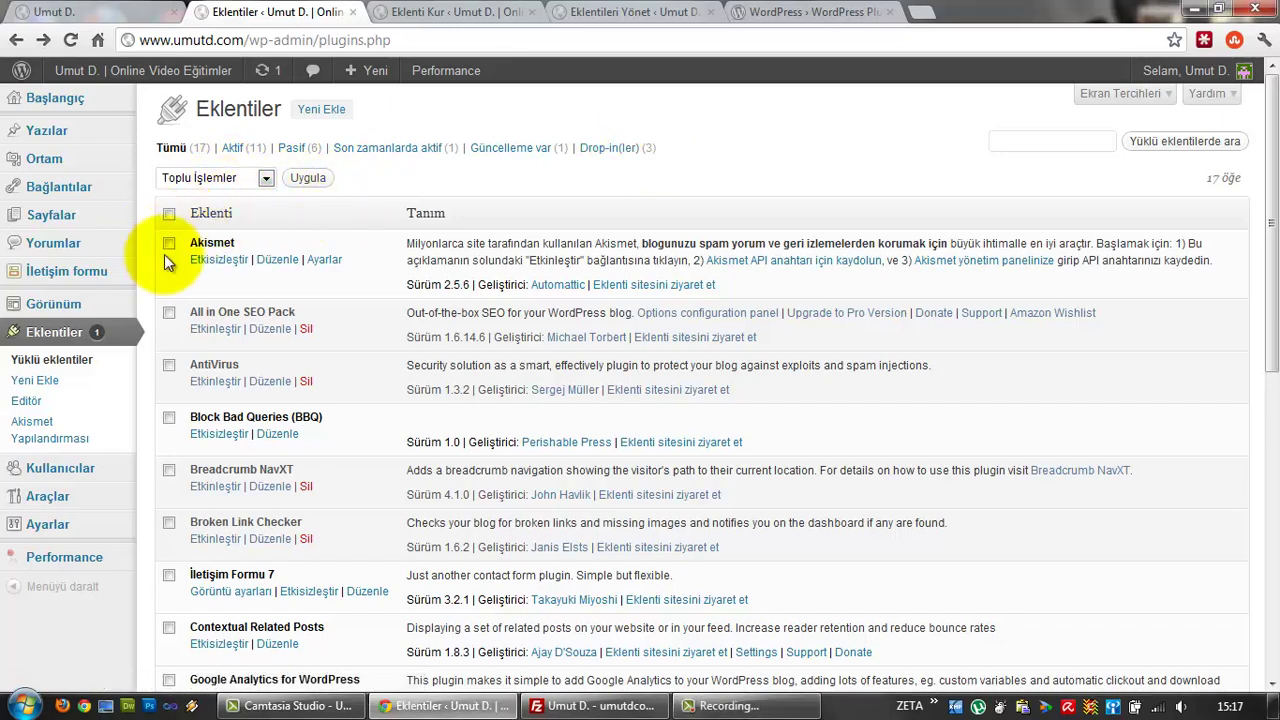
pyautogui.click(169, 313)
pyautogui.click(169, 365)
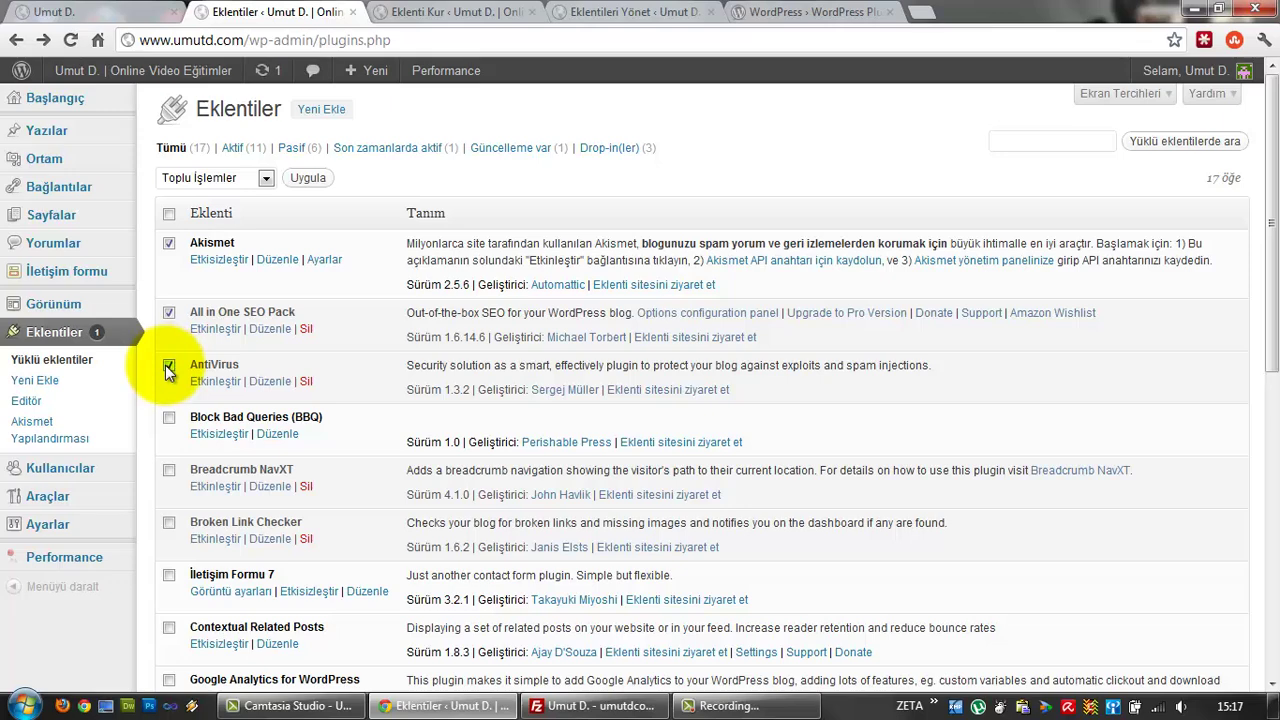
pyautogui.click(212, 178)
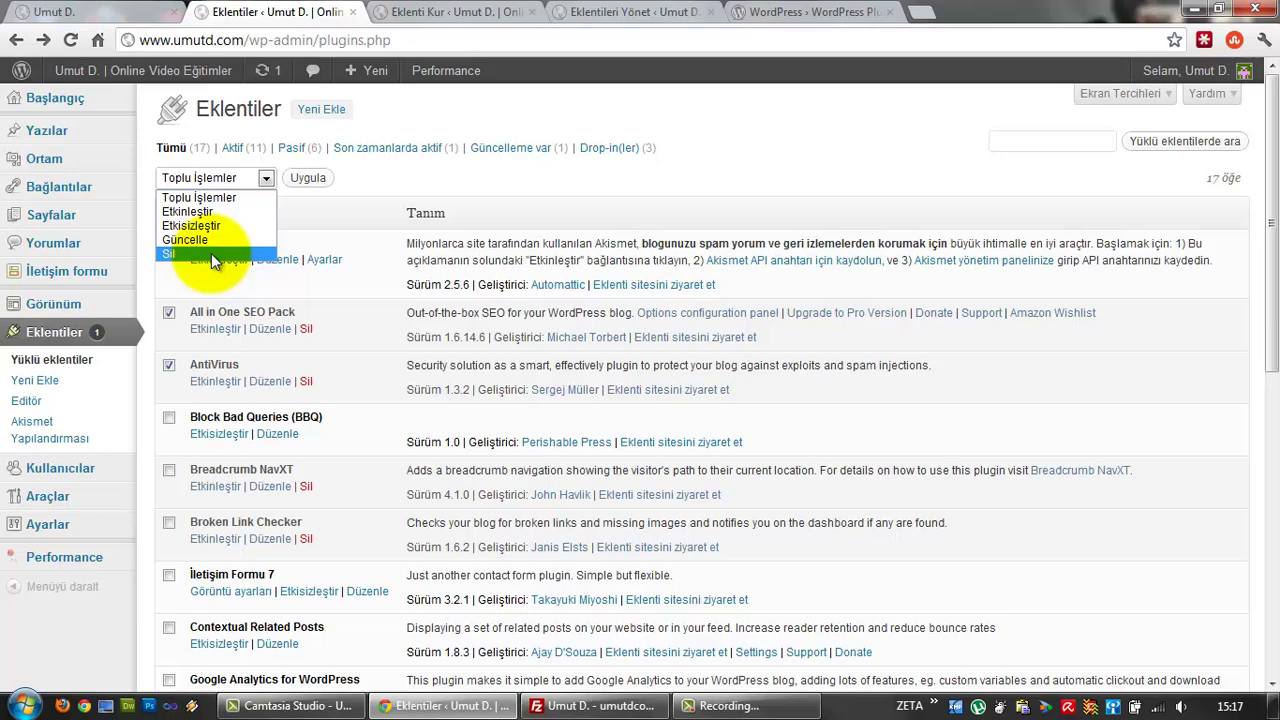
pyautogui.click(221, 211)
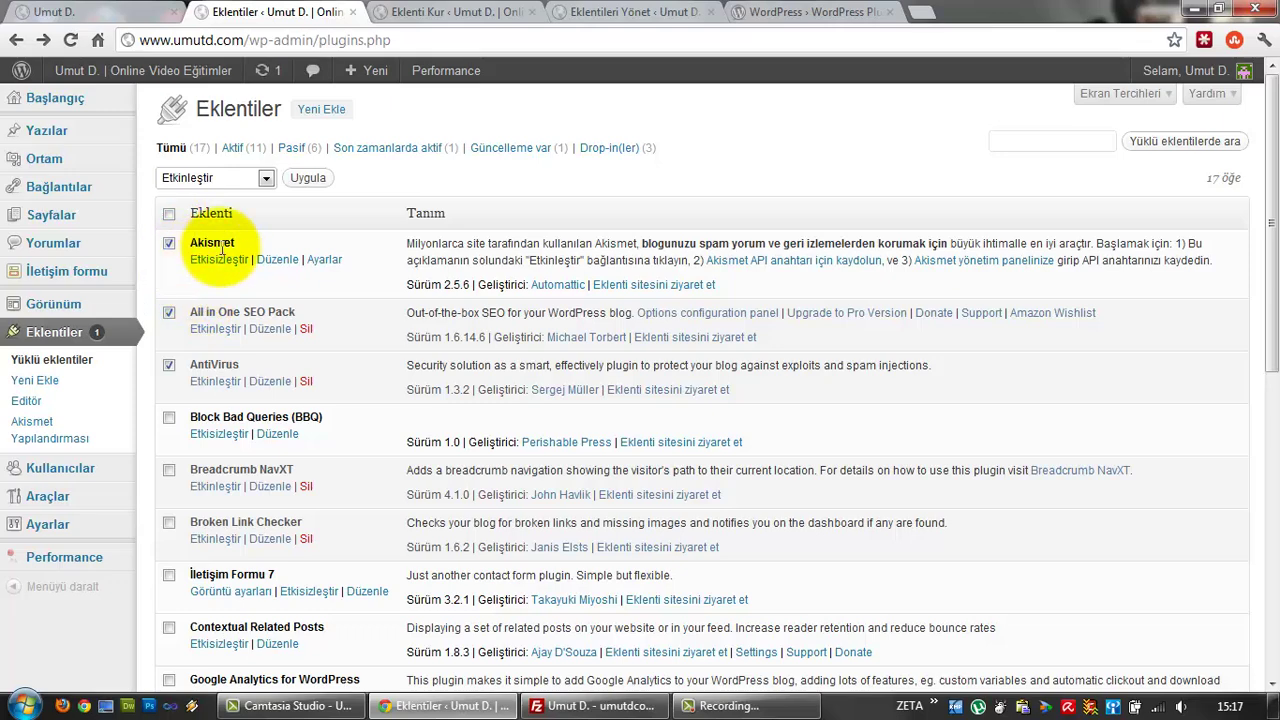
# Deselect the Akismet, All in One SEO Pack and AntiVirus plugins without applying the bulk action
pyautogui.click(169, 243)
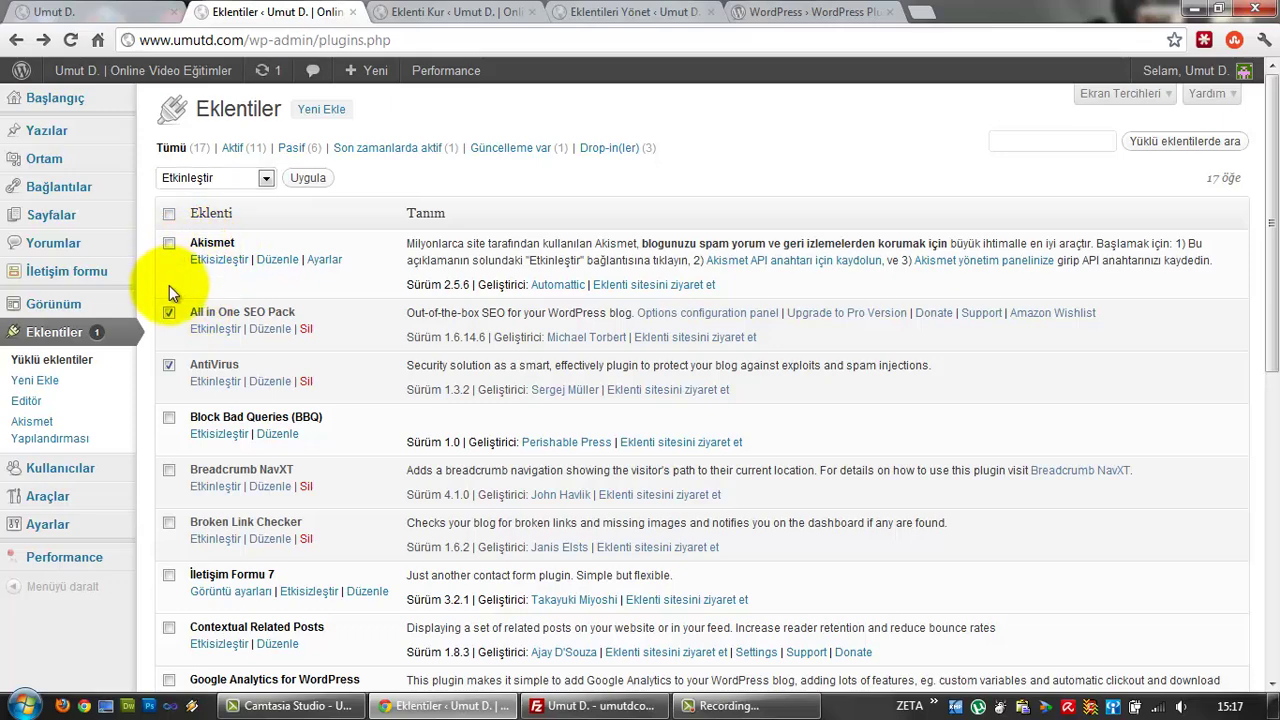
pyautogui.click(169, 313)
pyautogui.click(169, 365)
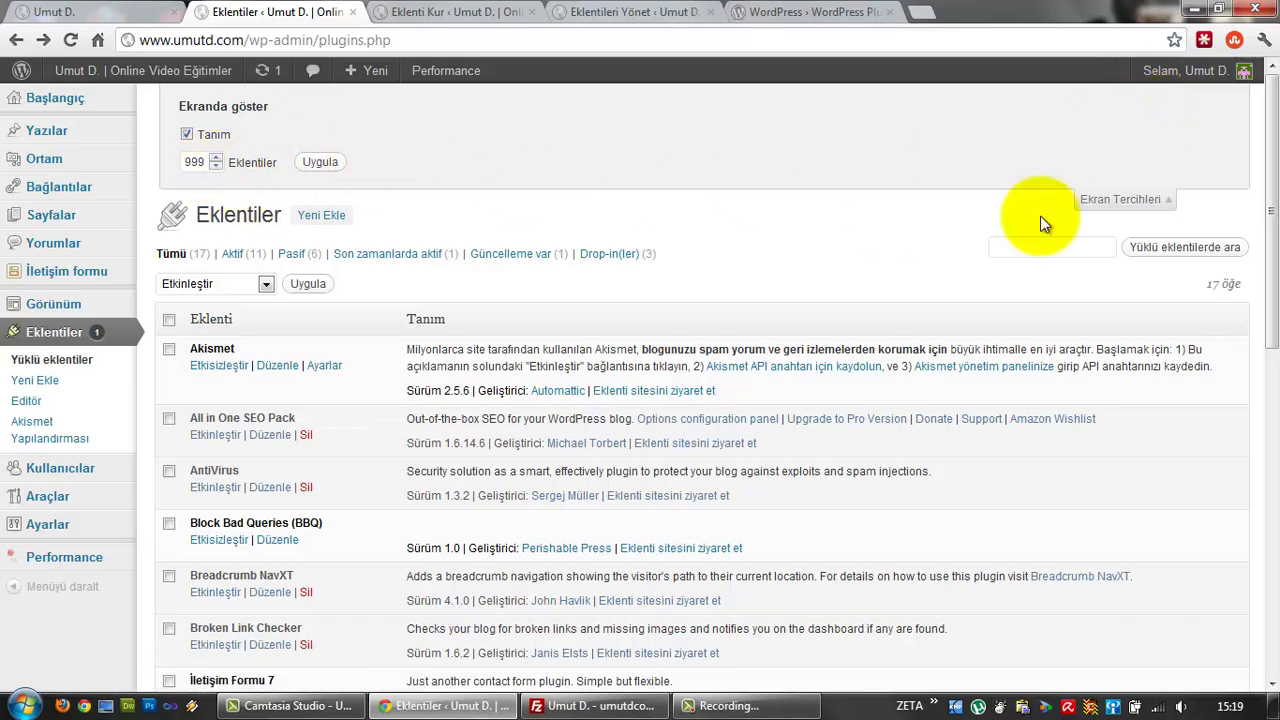
# Hide the screen options and examine the Akismet, AntiVirus and All in One SEO Pack entries in the plugin list
pyautogui.click(1158, 199)
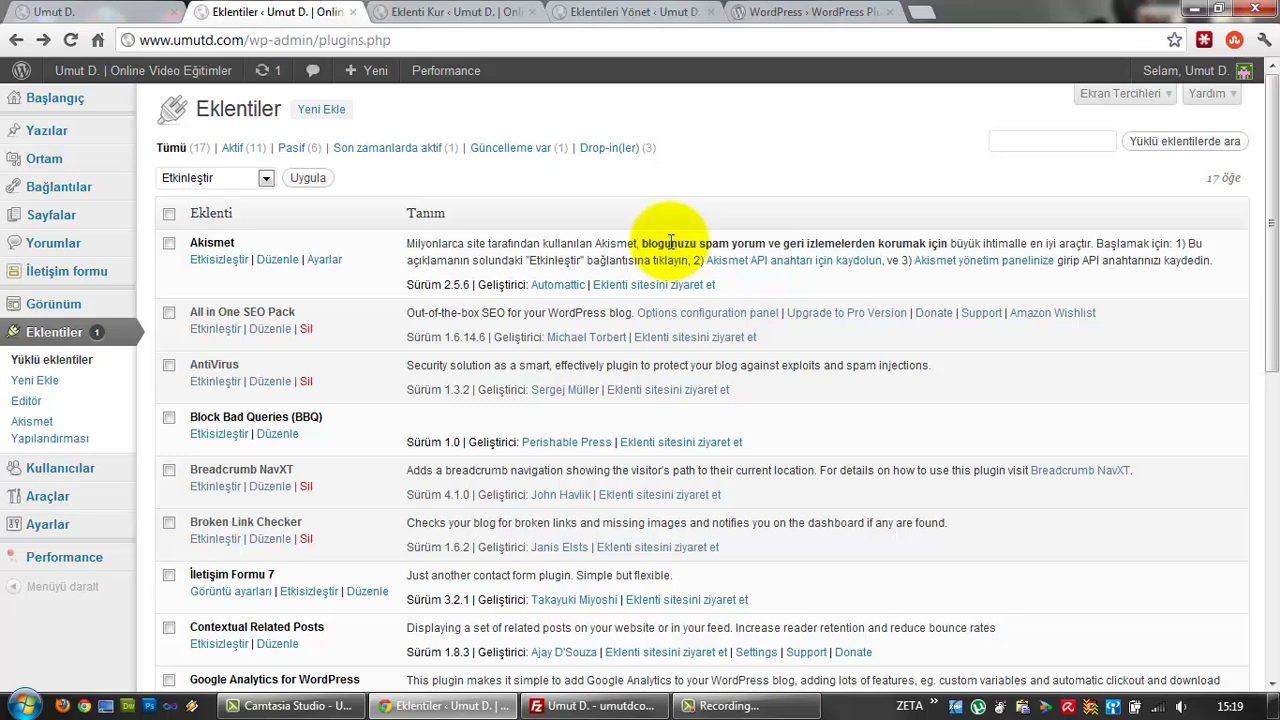
pyautogui.moveTo(642, 243); pyautogui.dragTo(943, 247)
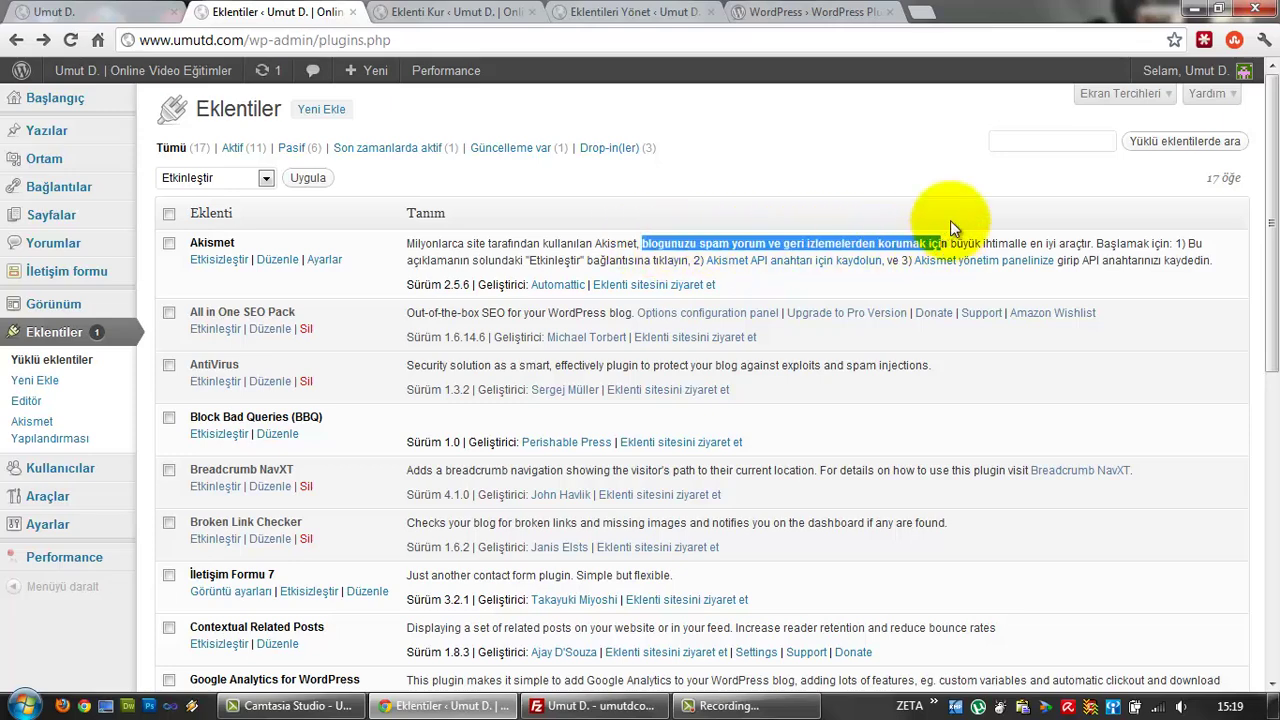
pyautogui.click(861, 176)
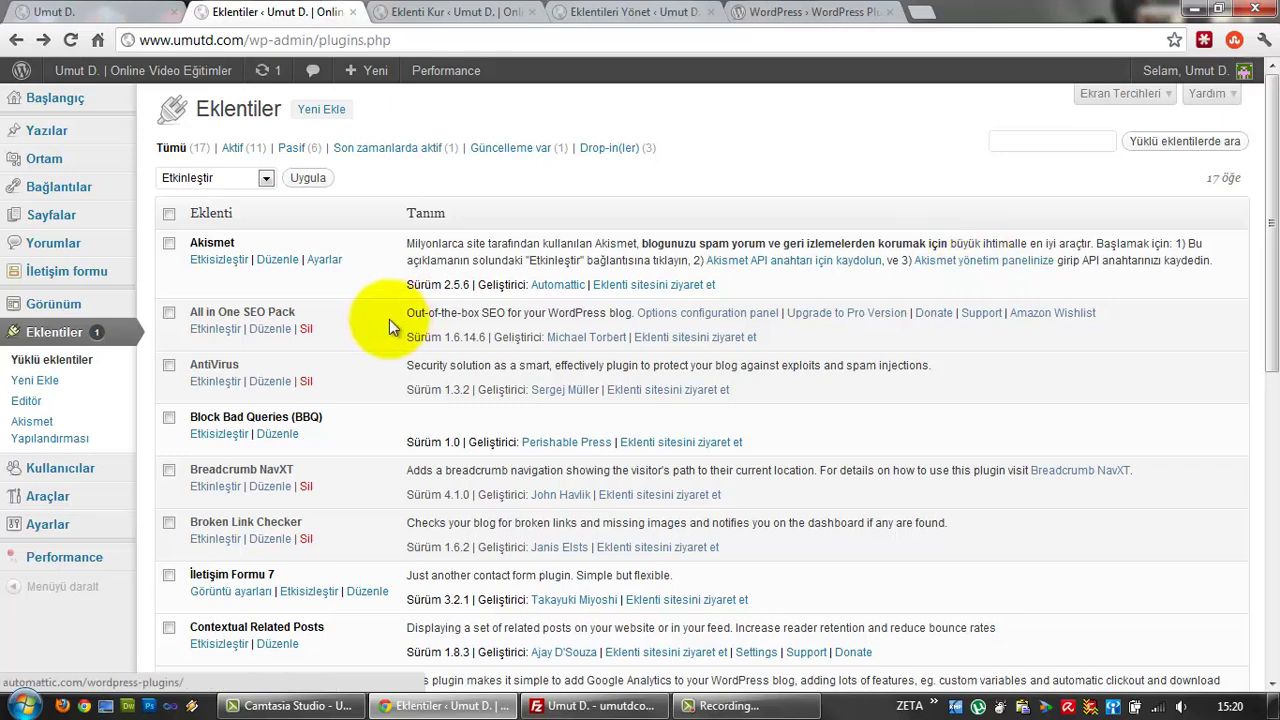
pyautogui.scroll(-3, 388, 319)
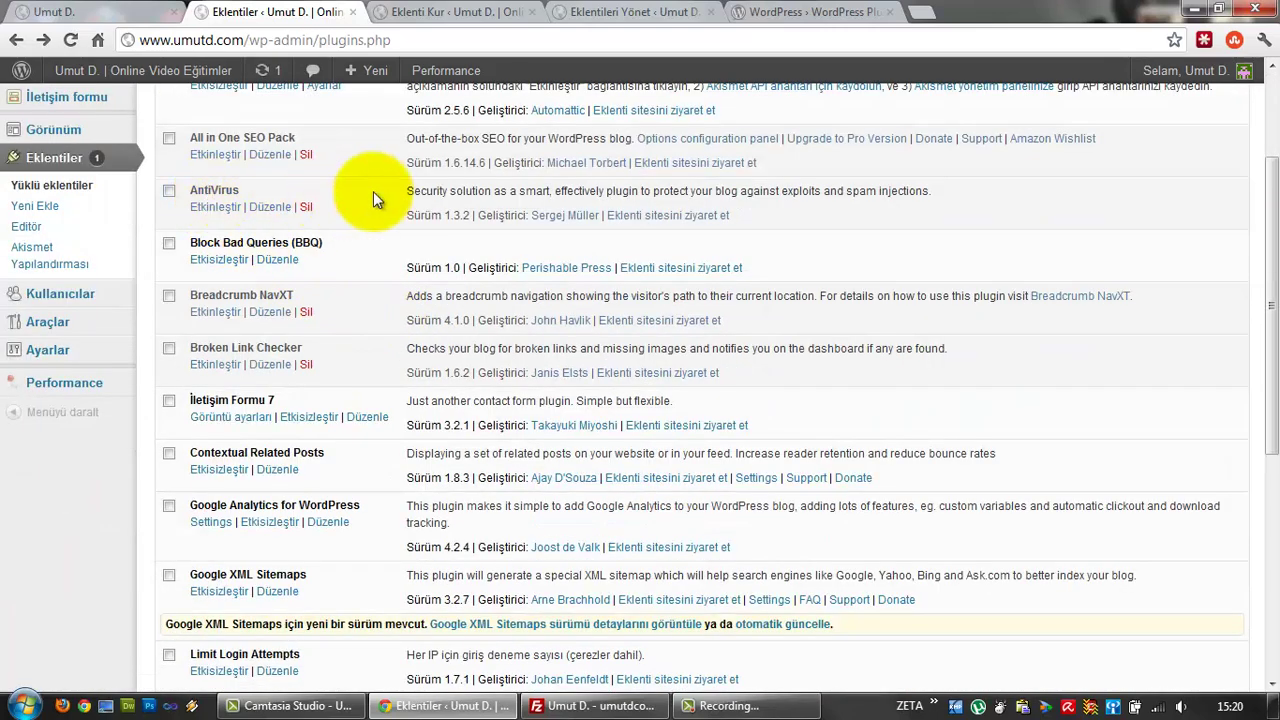
pyautogui.moveTo(409, 193); pyautogui.dragTo(841, 197)
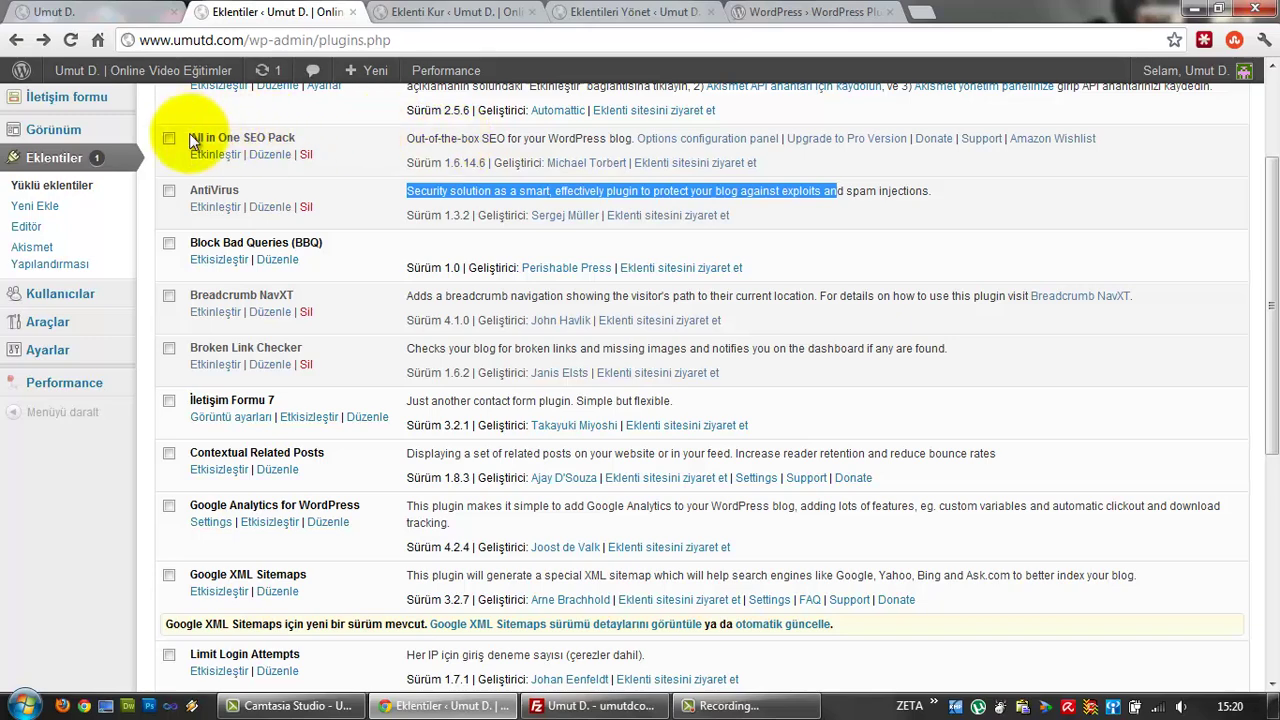
pyautogui.moveTo(189, 138); pyautogui.dragTo(306, 130)
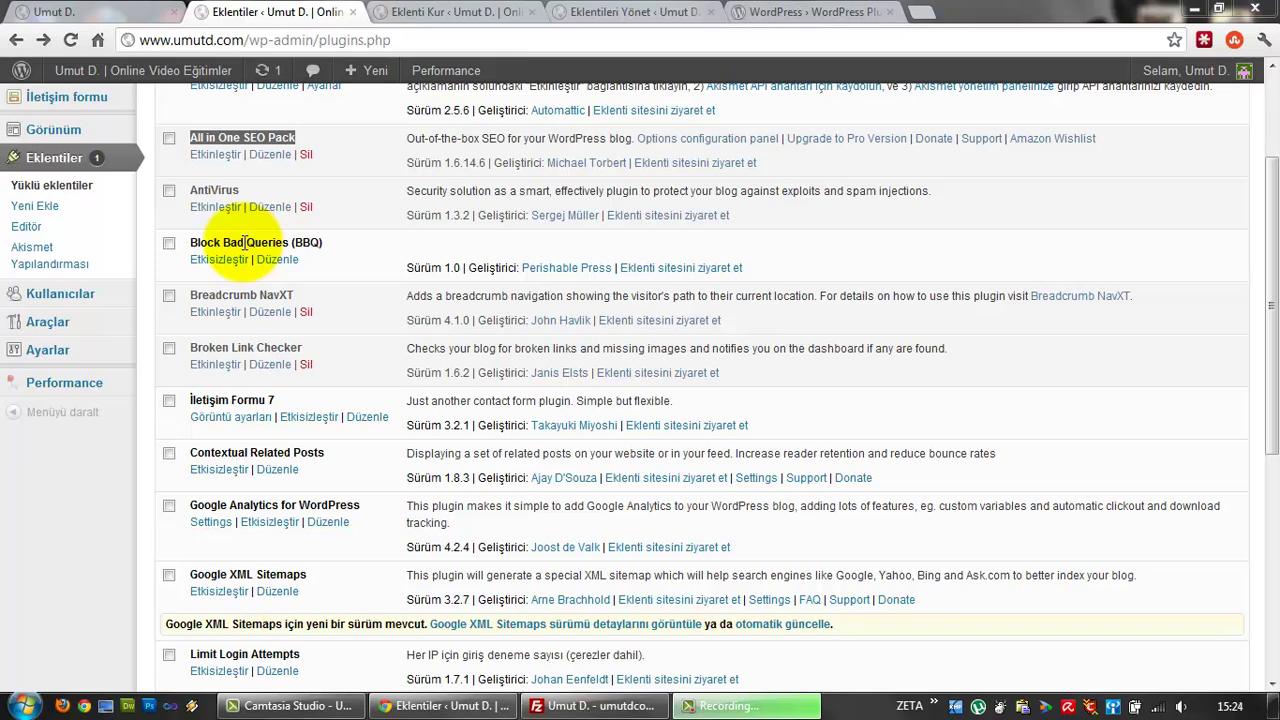
pyautogui.click(192, 286)
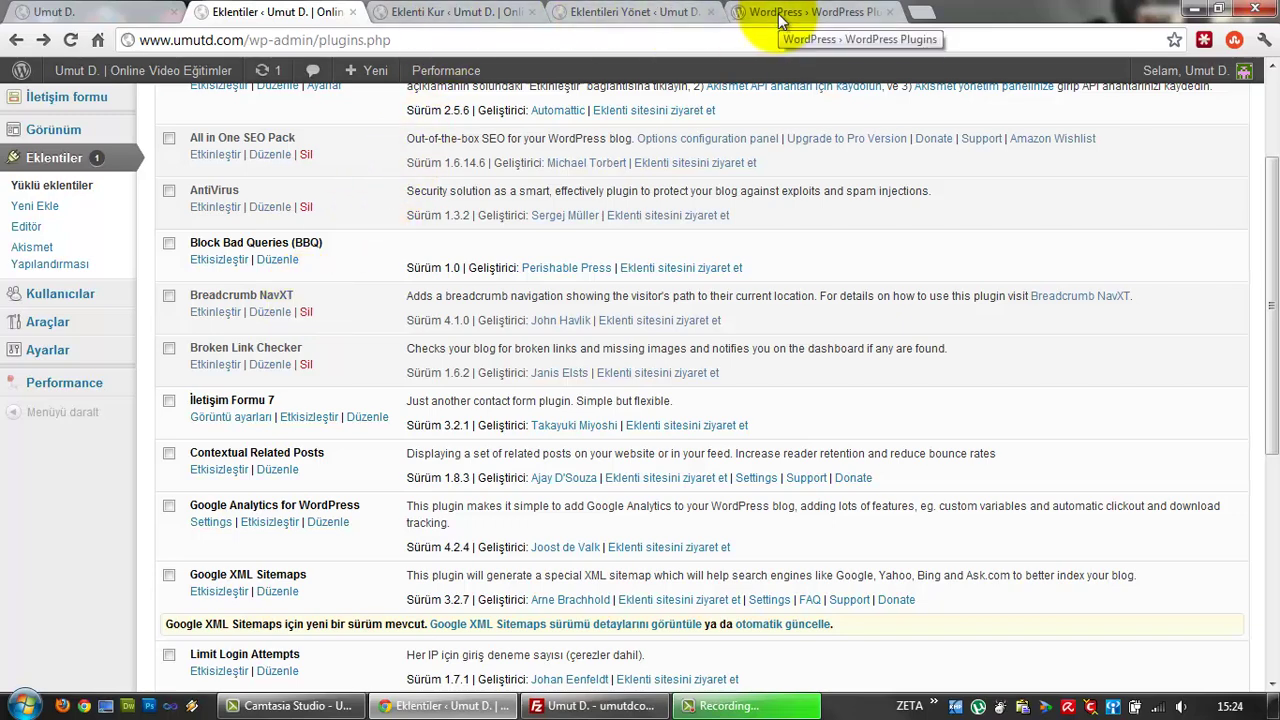
# Write the example breadcrumb path "wordpress>temalar>bulunduğunuz" in the address field and return to the installed plugins page
pyautogui.click(483, 45)
pyautogui.write('word')
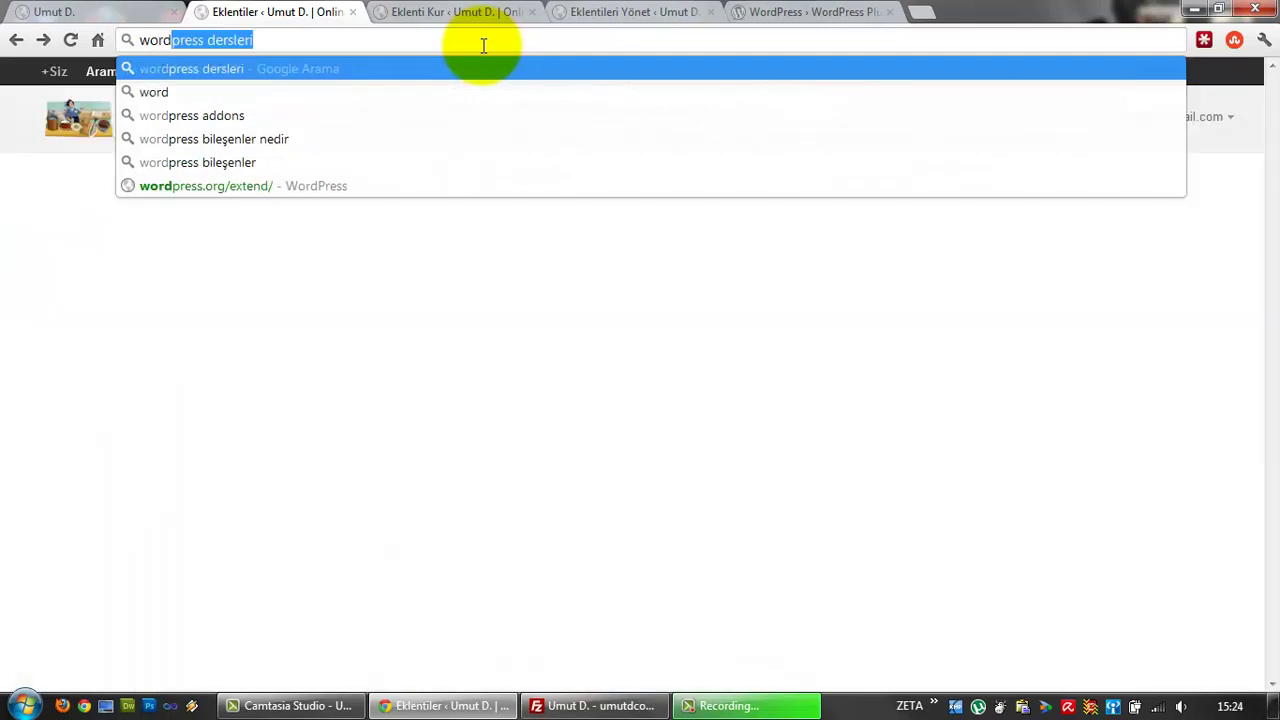
pyautogui.write('press>')
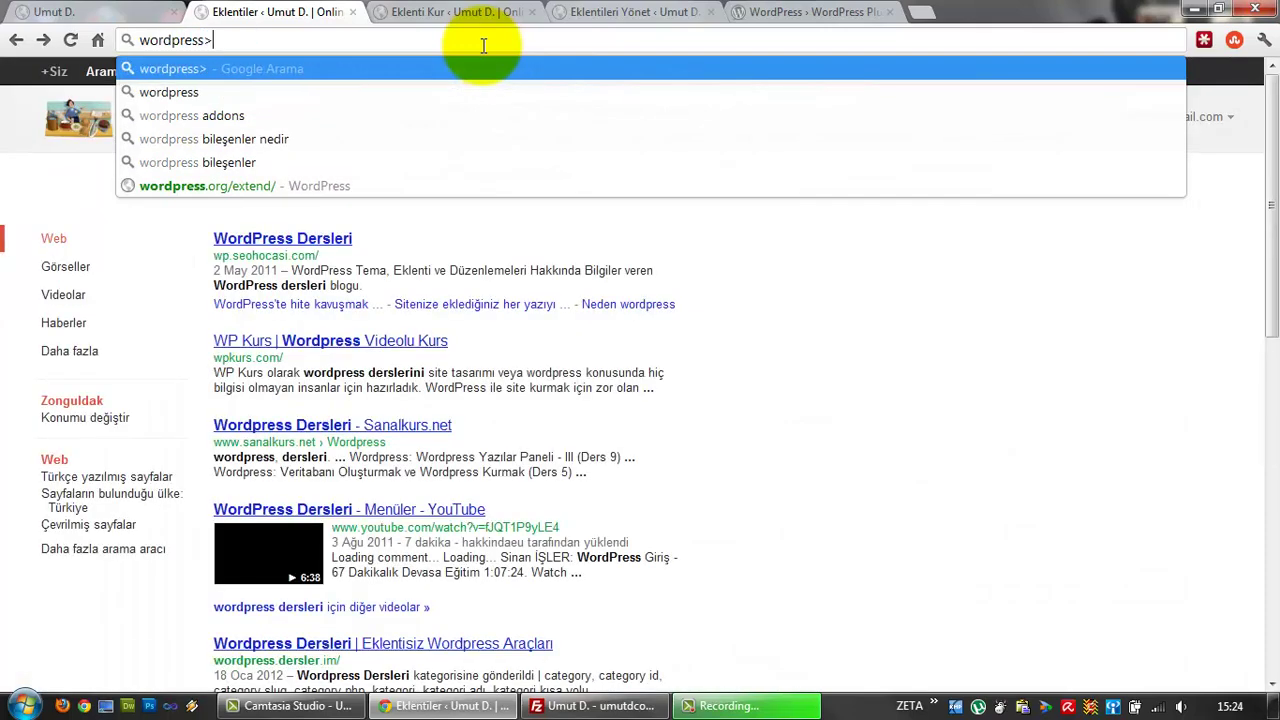
pyautogui.write('temalar')
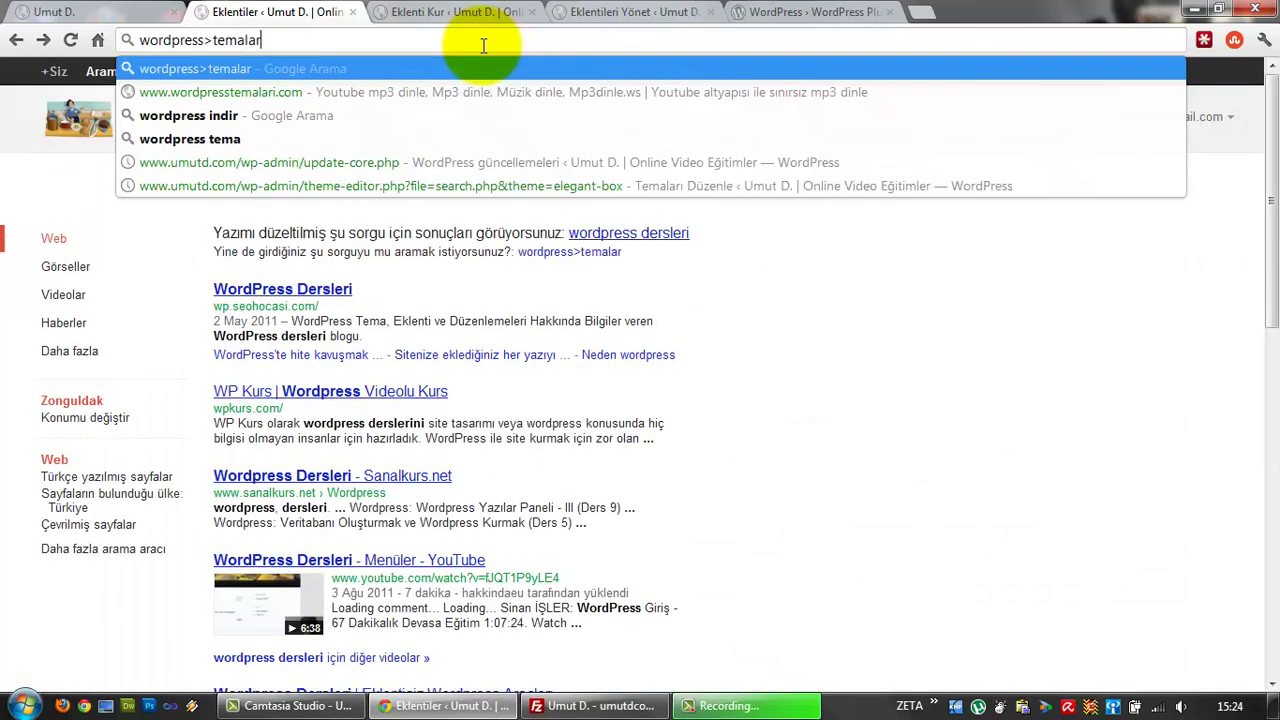
pyautogui.write('>bul')
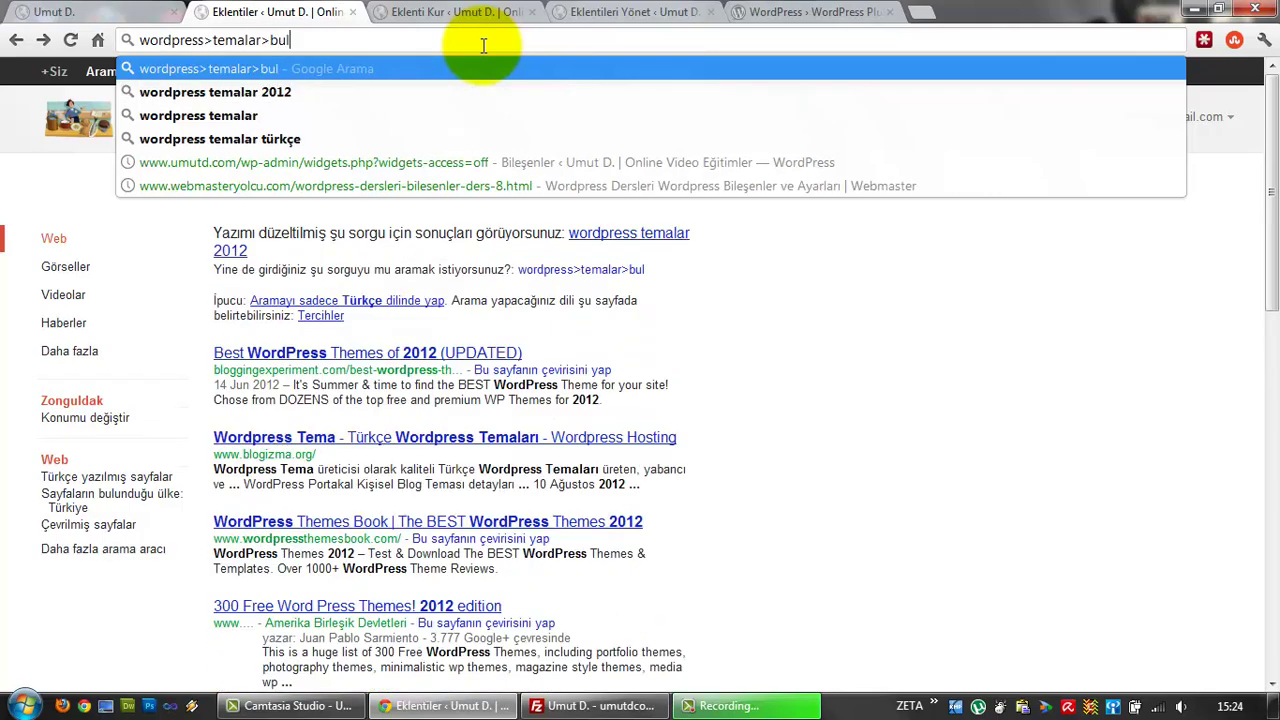
pyautogui.write('unduğunuz')
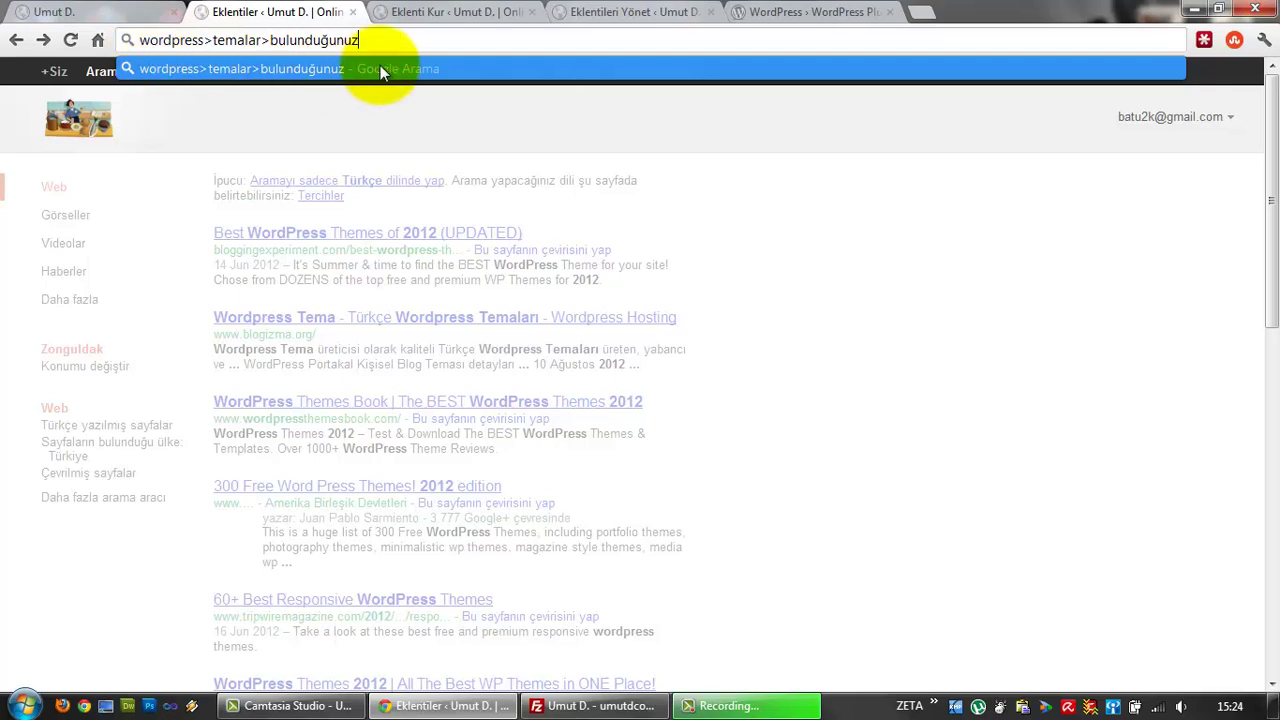
pyautogui.click(16, 40)
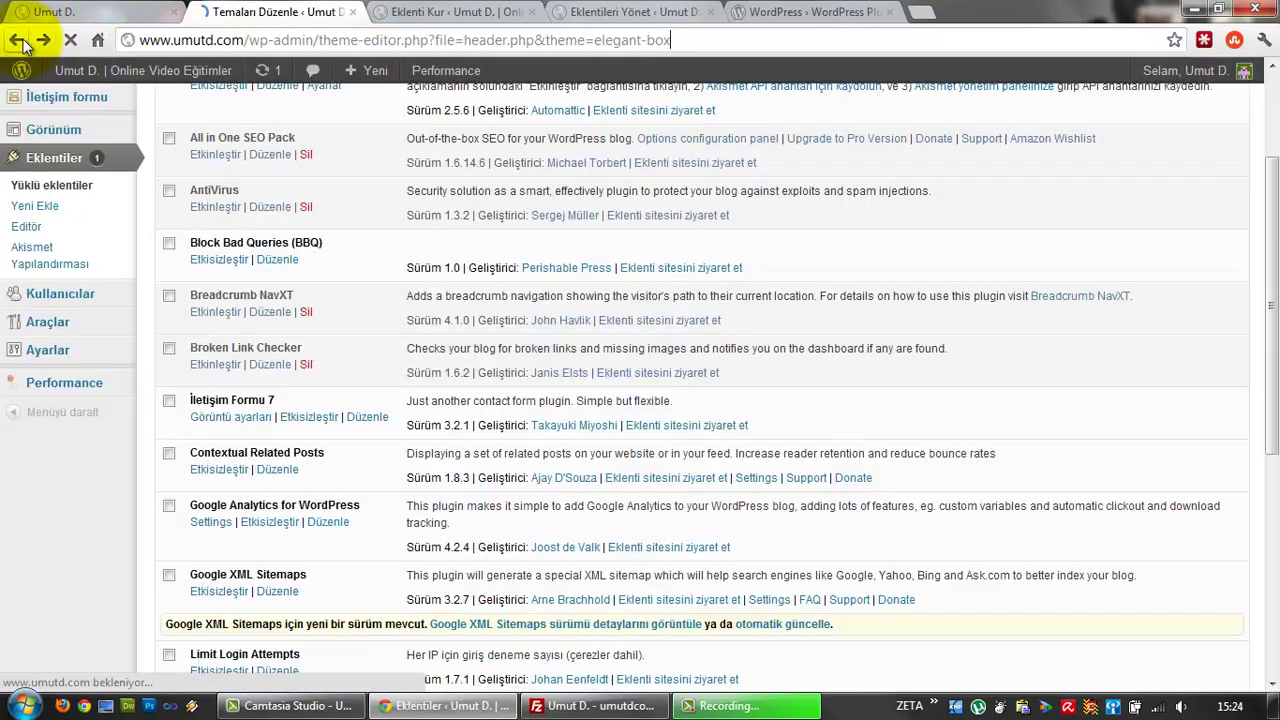
pyautogui.click(16, 40)
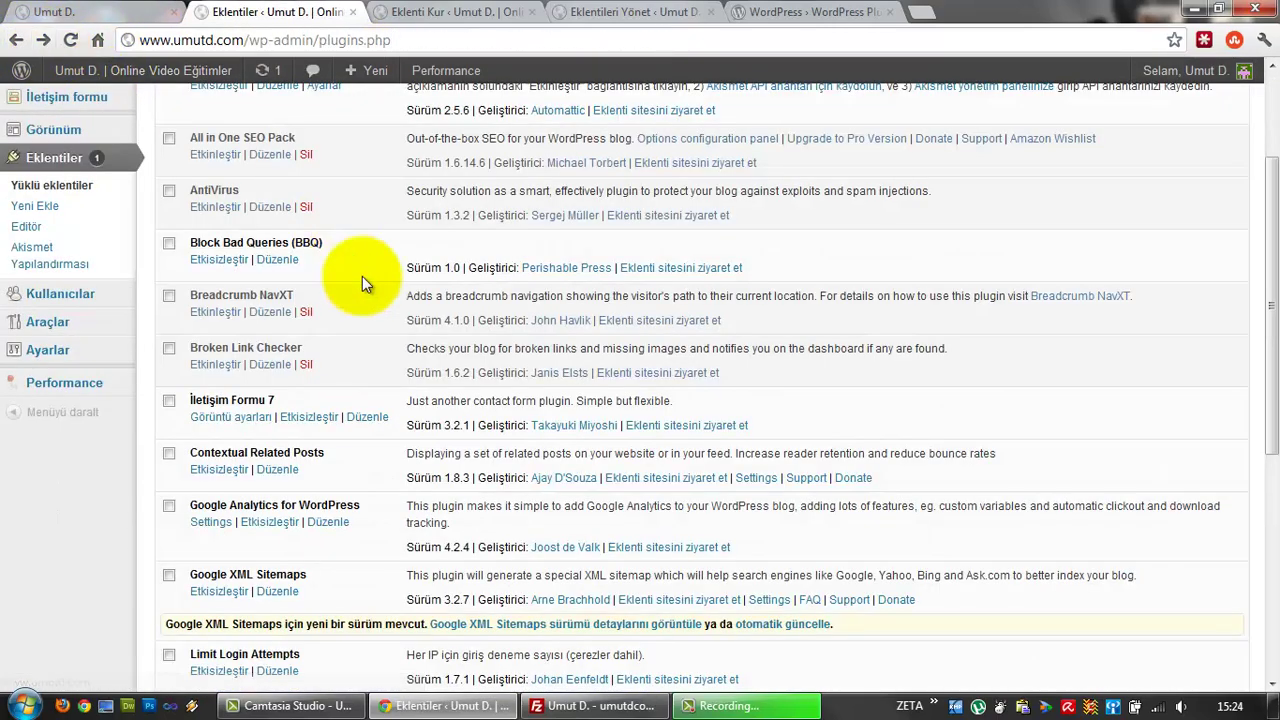
# Examine the Broken Link Checker and İletişim Formu 7 entries in the plugin list
pyautogui.tripleClick(250, 350)
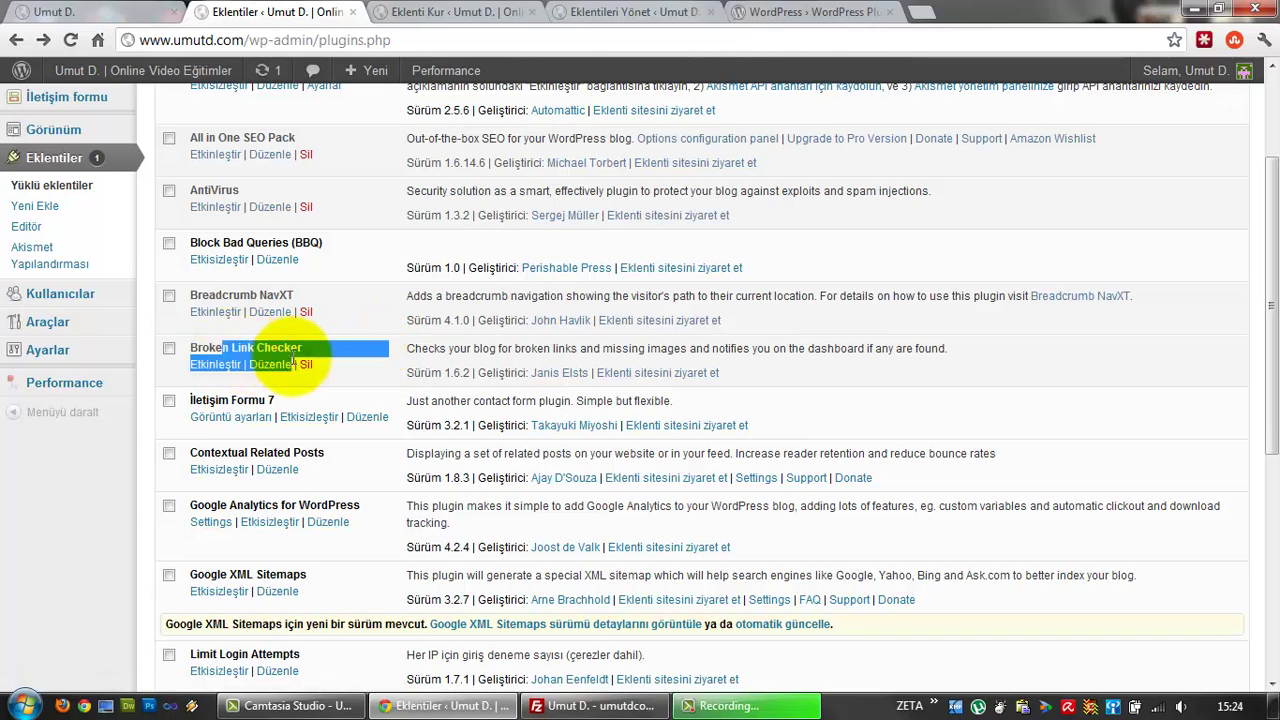
pyautogui.click(295, 365)
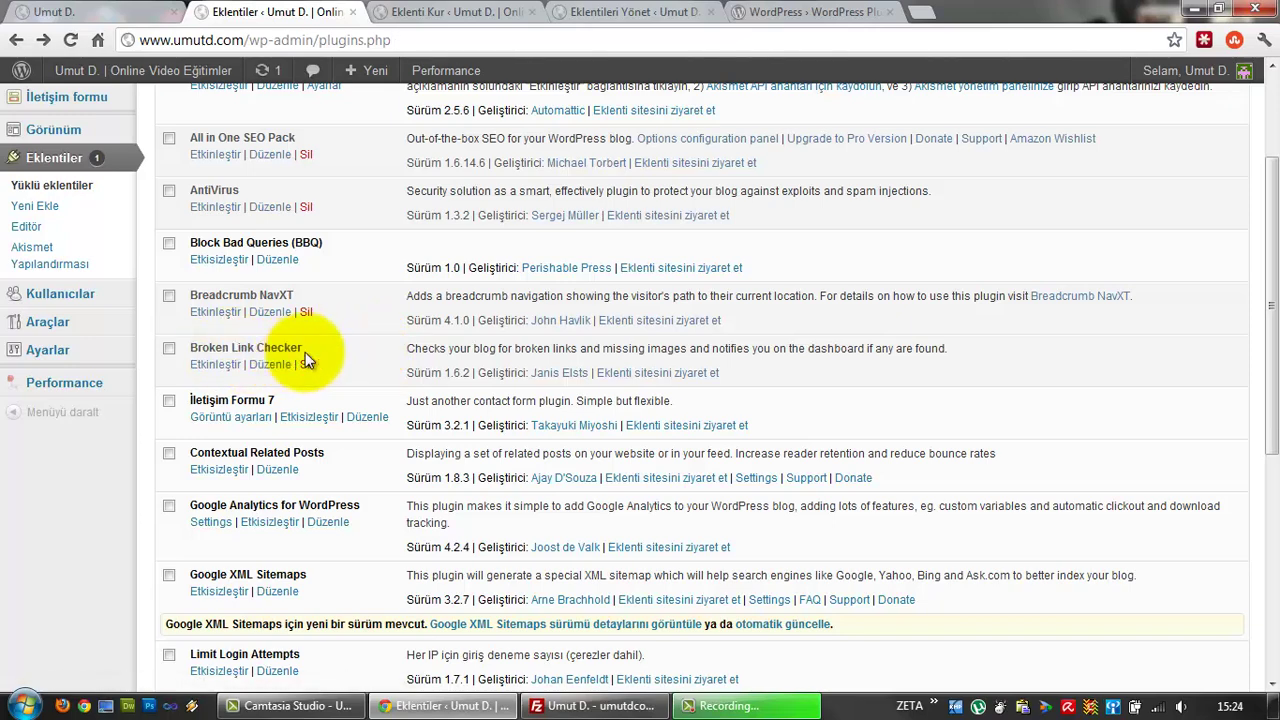
pyautogui.scroll(-1, 305, 352)
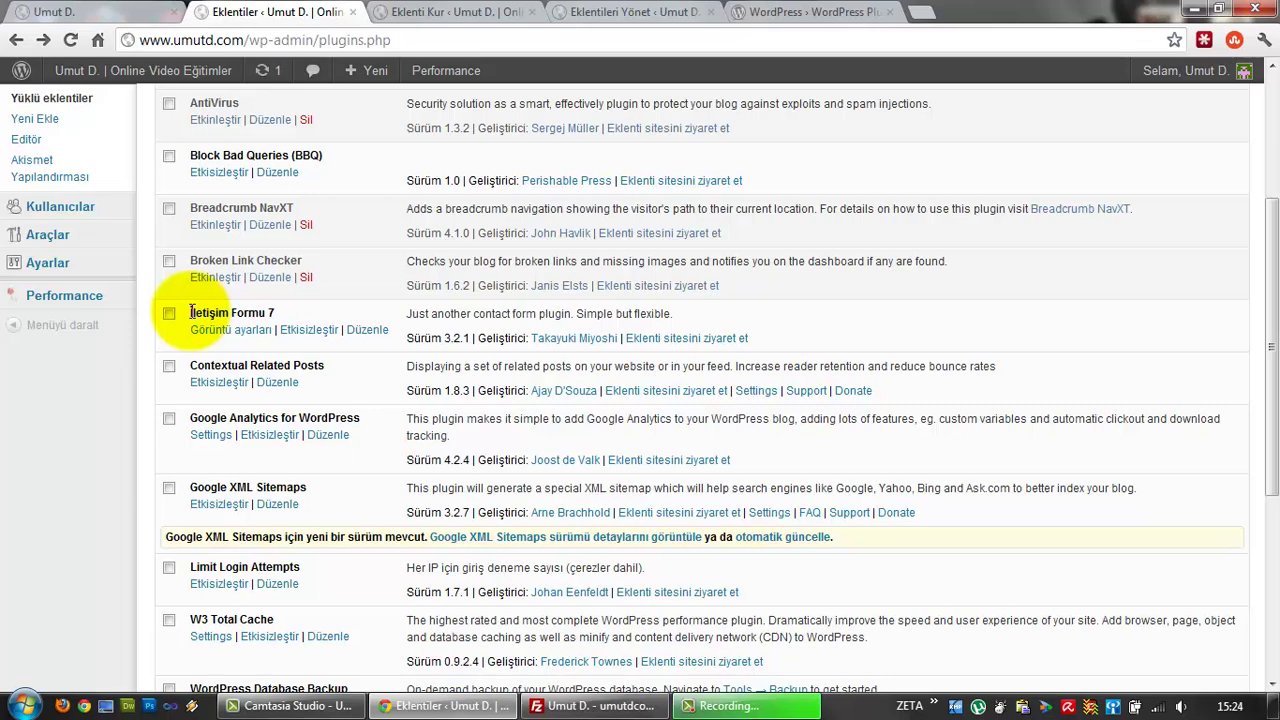
pyautogui.scroll(-1, 190, 300)
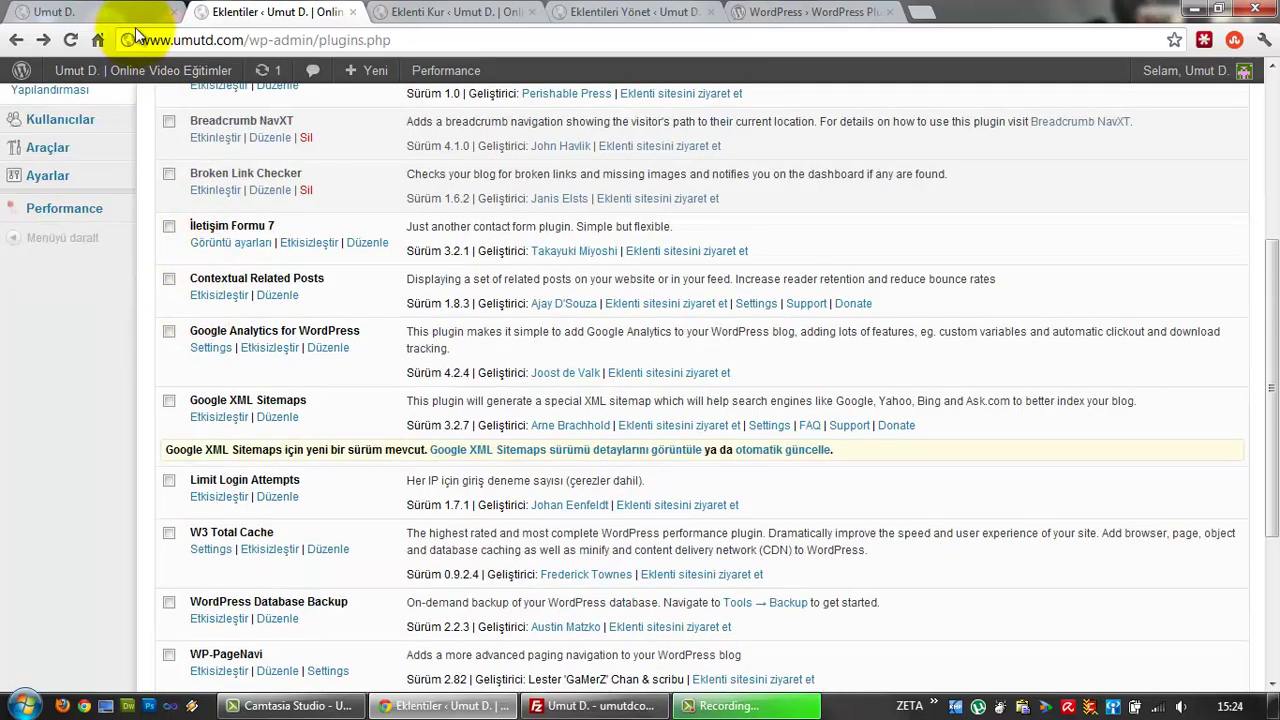
# Open the İletişim page on the public site and return to the installed plugins page
pyautogui.click(105, 14)
pyautogui.click(862, 228)
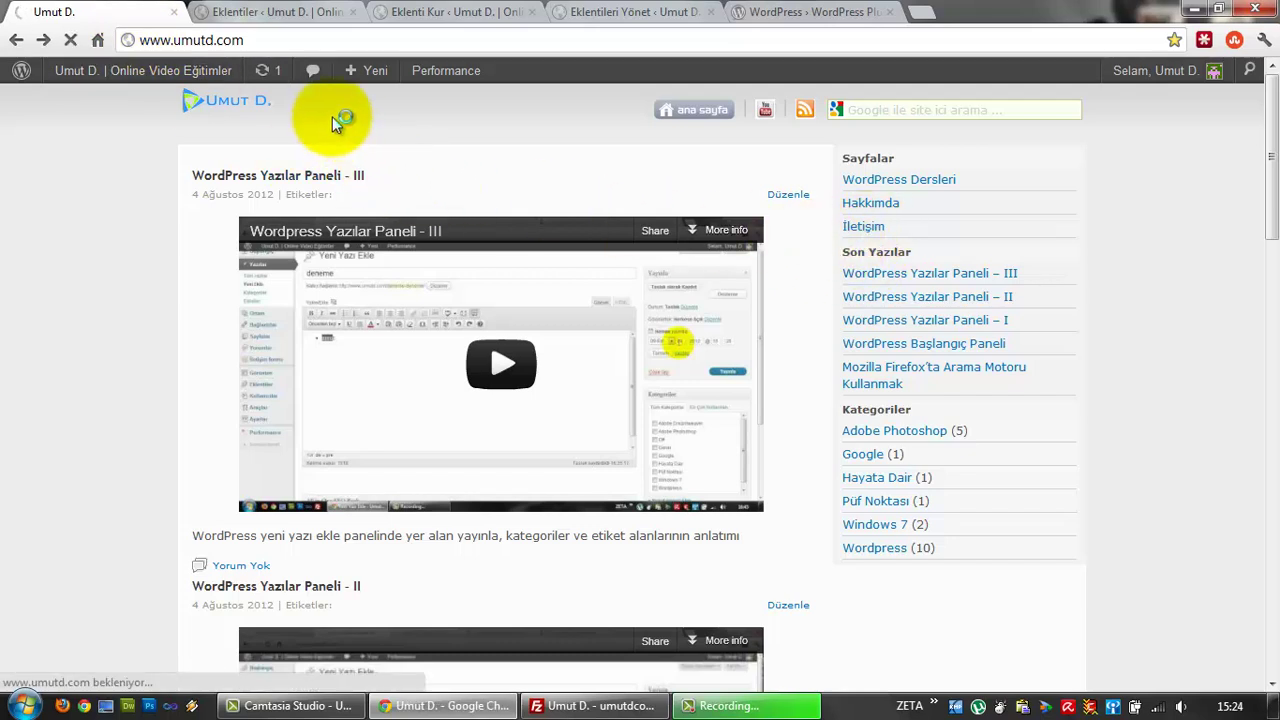
pyautogui.click(297, 18)
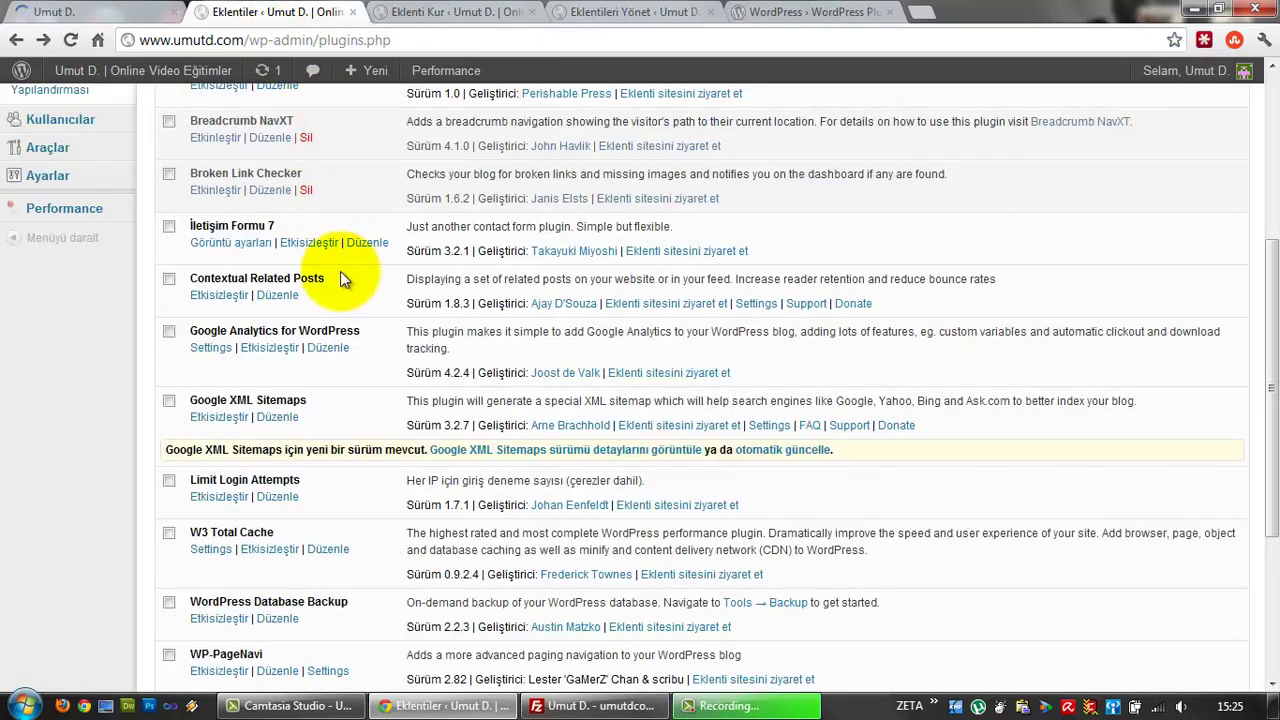
# Examine the Google Analytics for WordPress and Google XML Sitemaps entries in the plugin list
pyautogui.scroll(-2, 340, 271)
pyautogui.moveTo(191, 247); pyautogui.dragTo(366, 258)
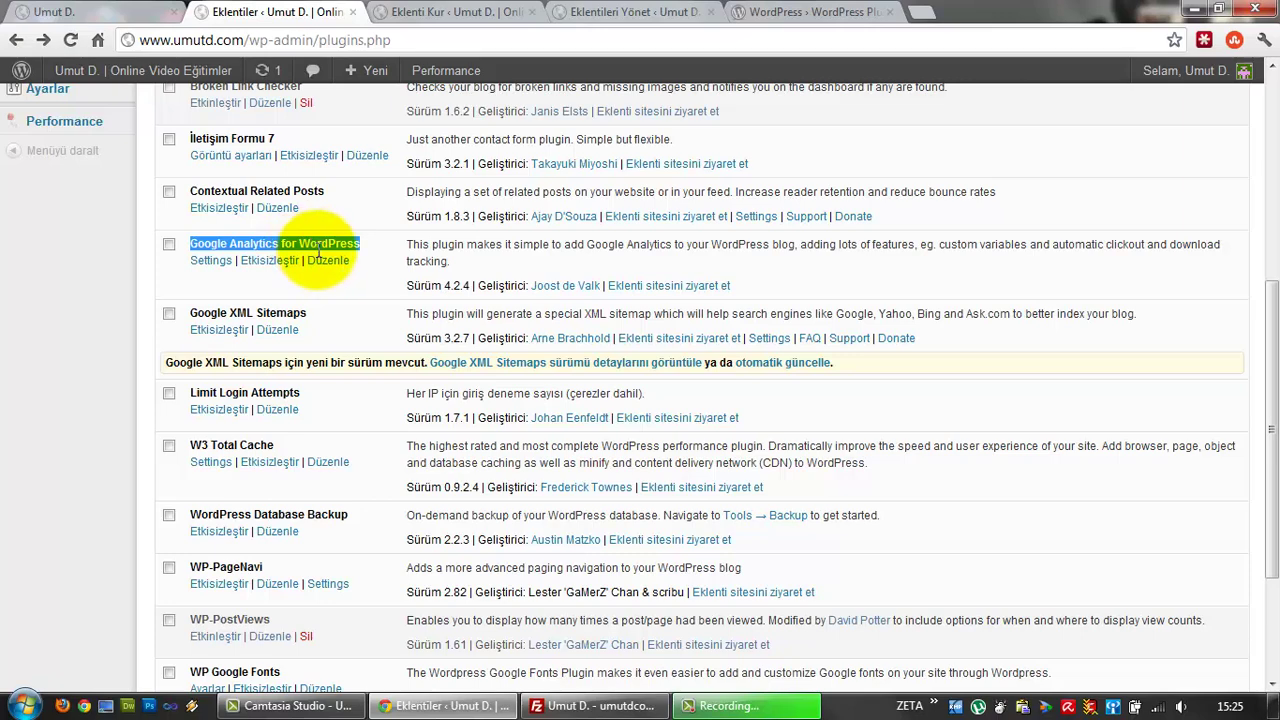
pyautogui.scroll(-1, 313, 248)
pyautogui.click(169, 225)
pyautogui.moveTo(192, 225); pyautogui.dragTo(314, 225)
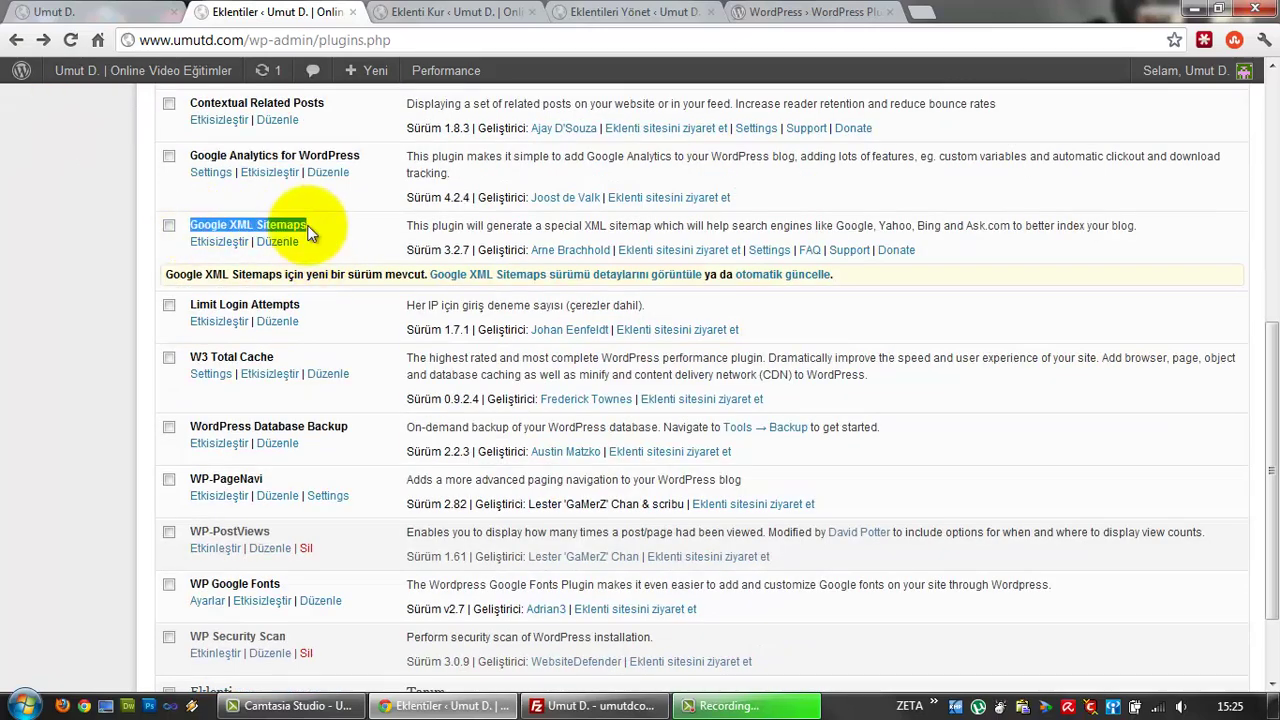
pyautogui.click(371, 240)
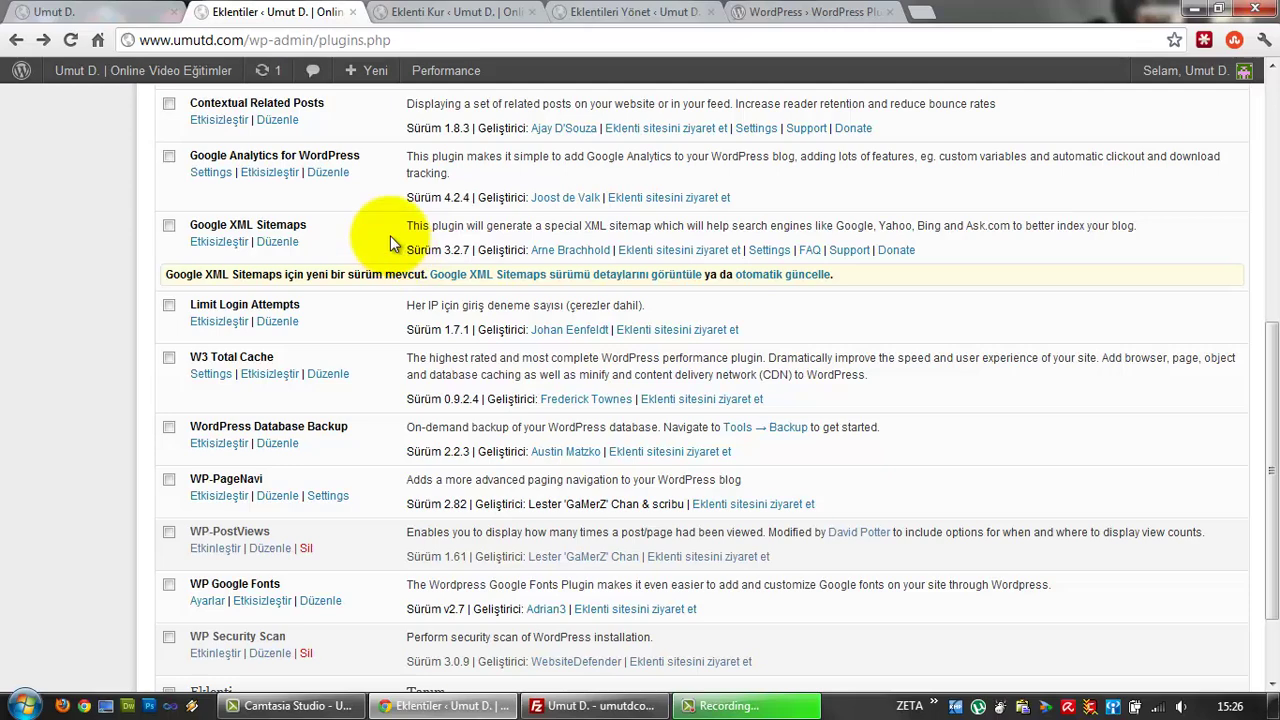
pyautogui.moveTo(190, 226); pyautogui.dragTo(306, 226)
pyautogui.click(309, 229)
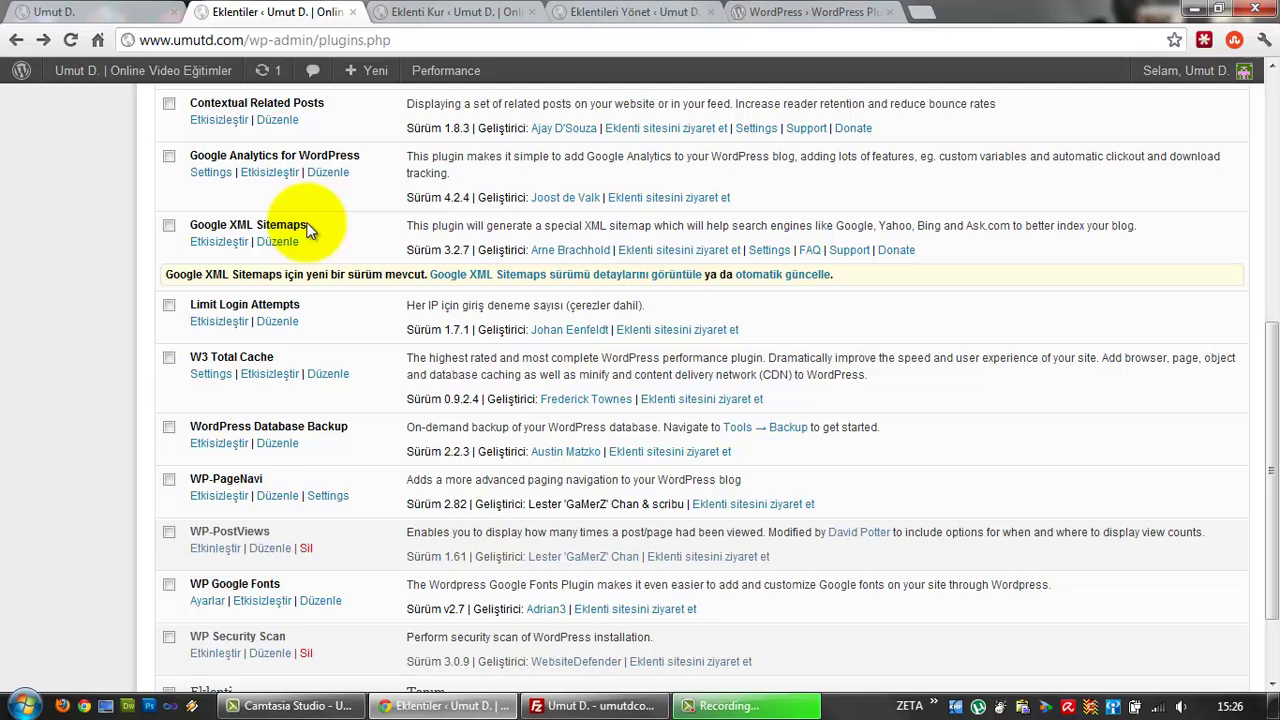
pyautogui.moveTo(309, 229); pyautogui.dragTo(198, 224)
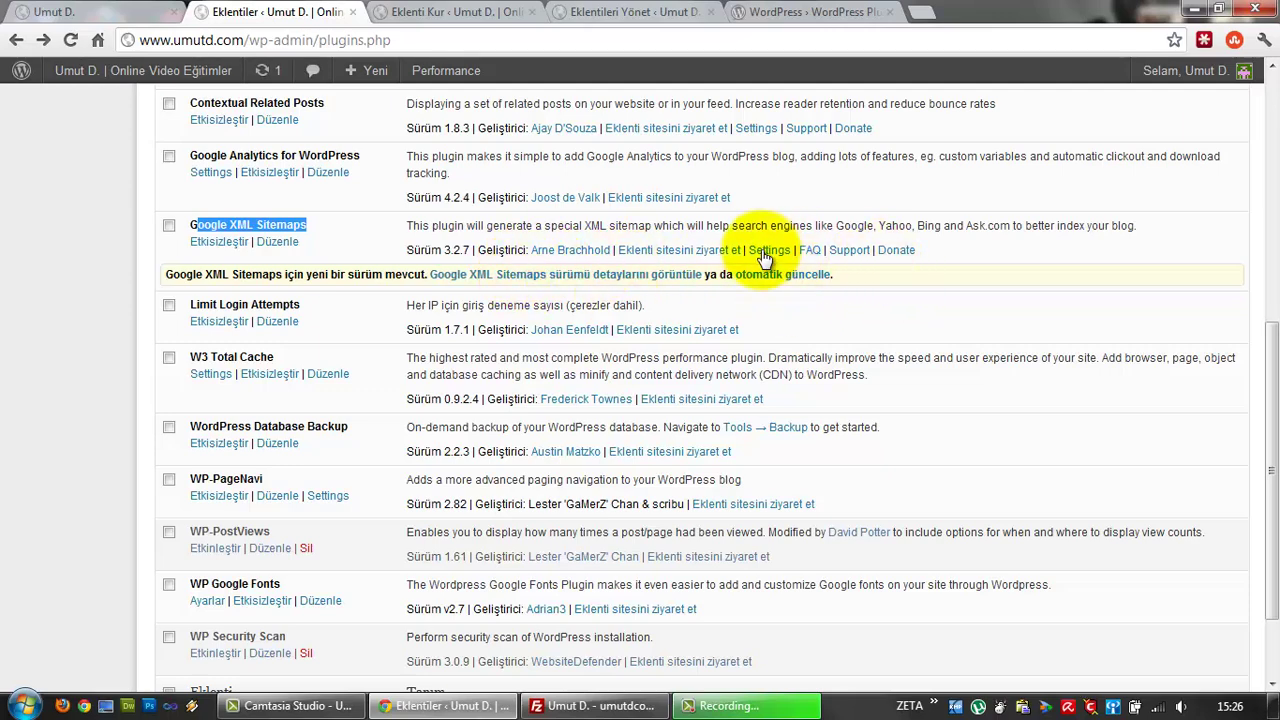
# Look through the remaining plugins in the list, from Limit Login Attempts to WP Security Scan
pyautogui.scroll(-1, 868, 285)
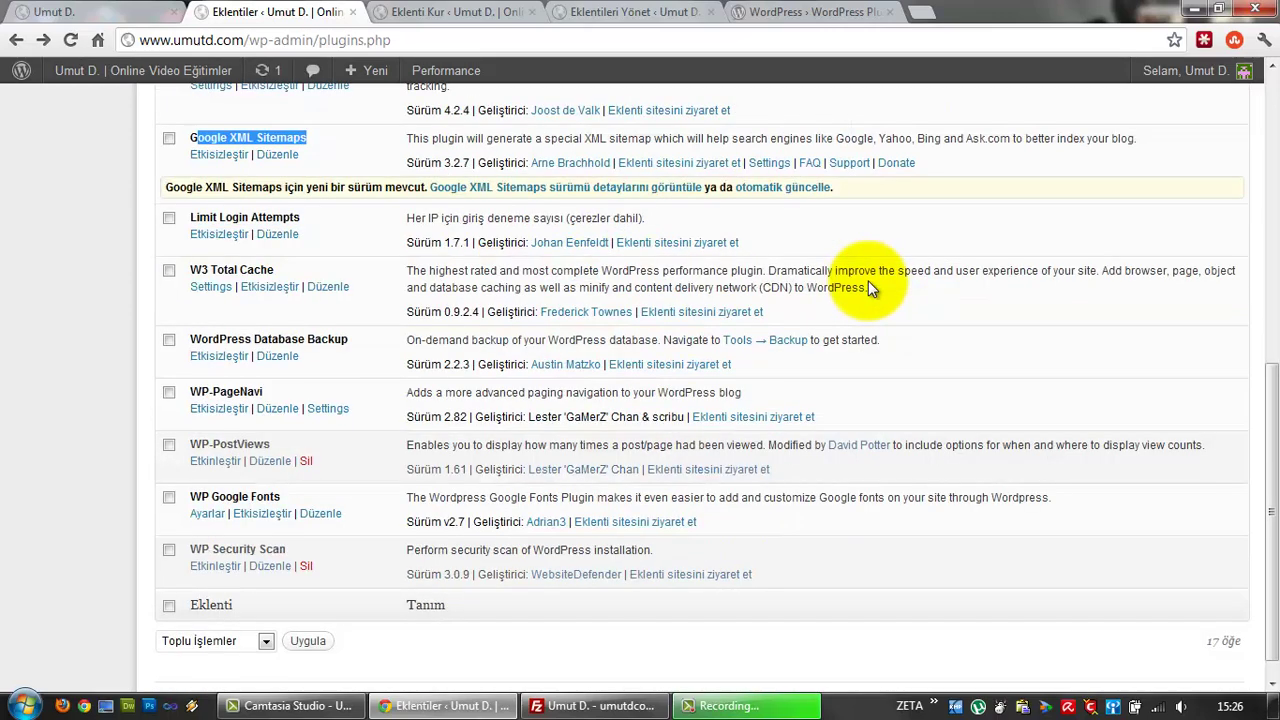
pyautogui.scroll(-1, 868, 285)
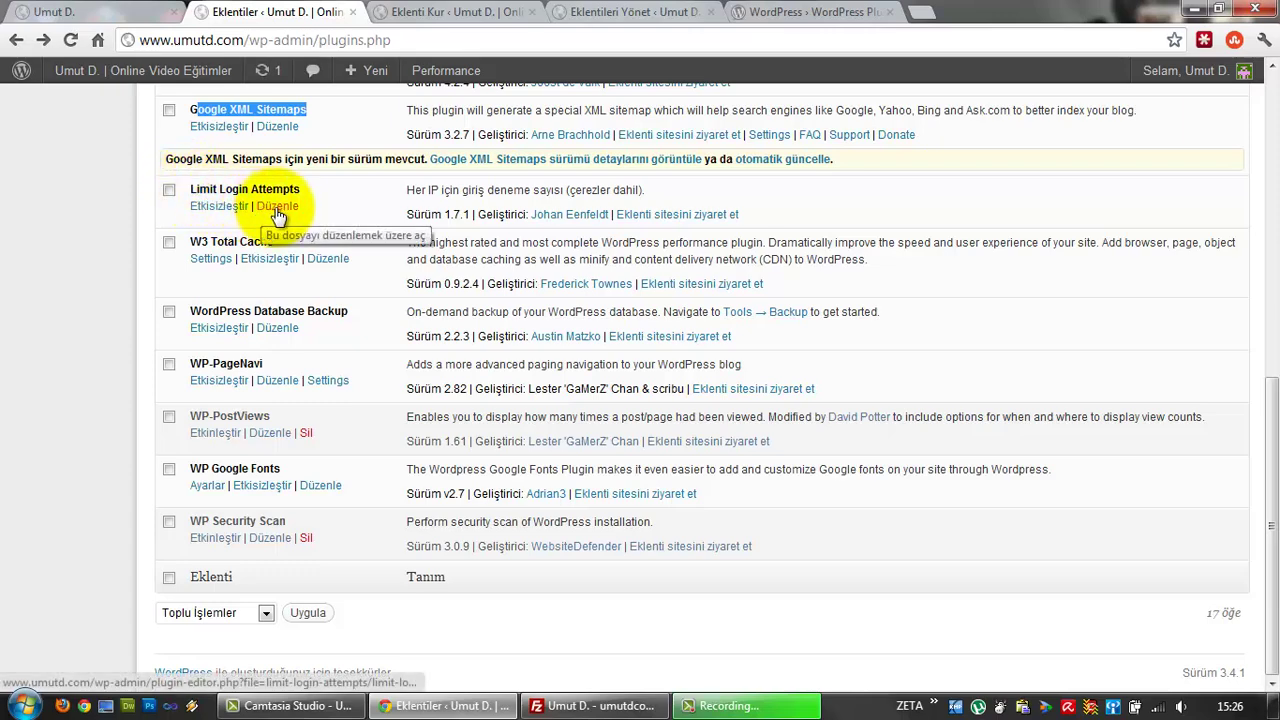
pyautogui.scroll(4, 278, 216)
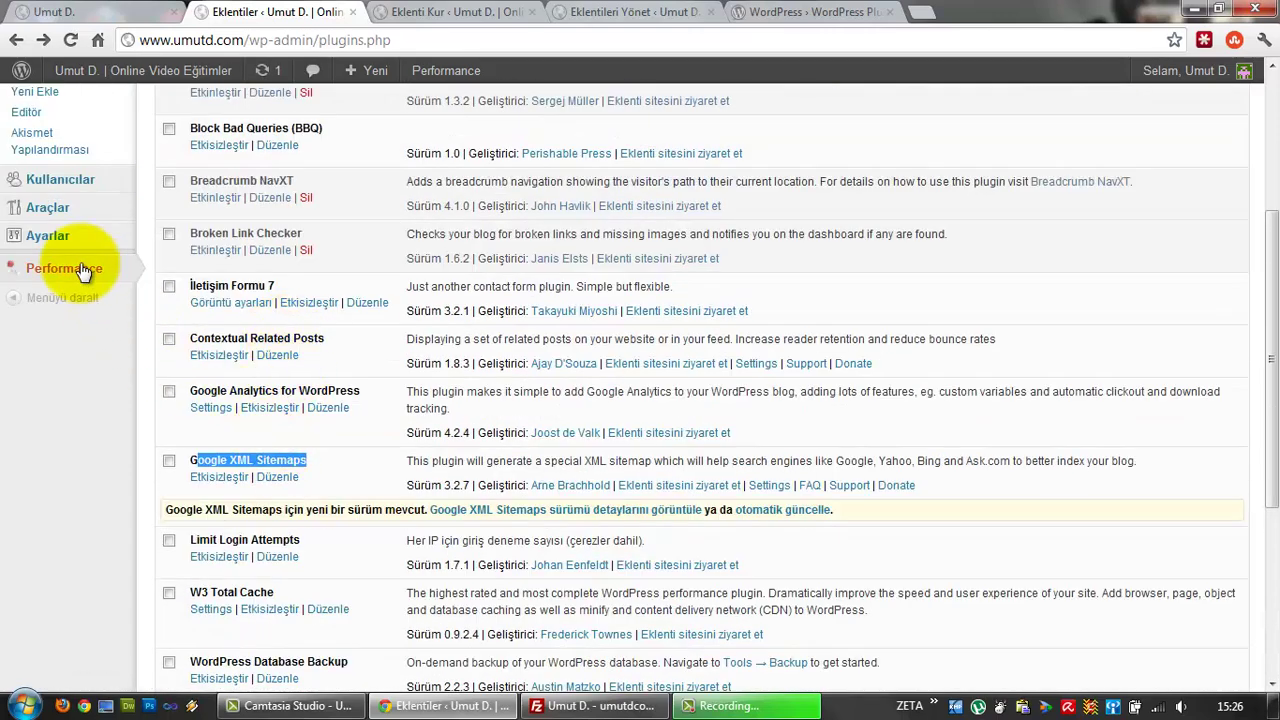
# Check the plugin pages listed under Ayarlar, and examine the plugin entries from Limit Login Attempts to WP-PageNavi
pyautogui.moveTo(45, 236)
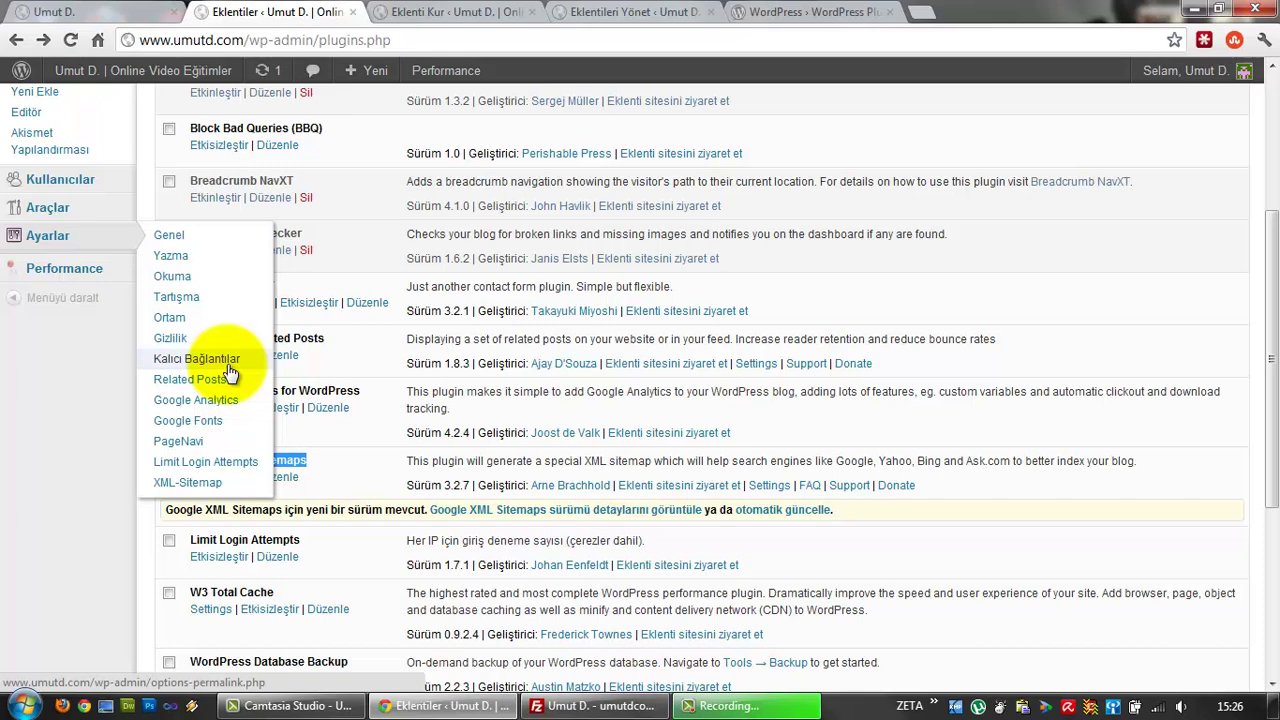
pyautogui.scroll(-1, 210, 462)
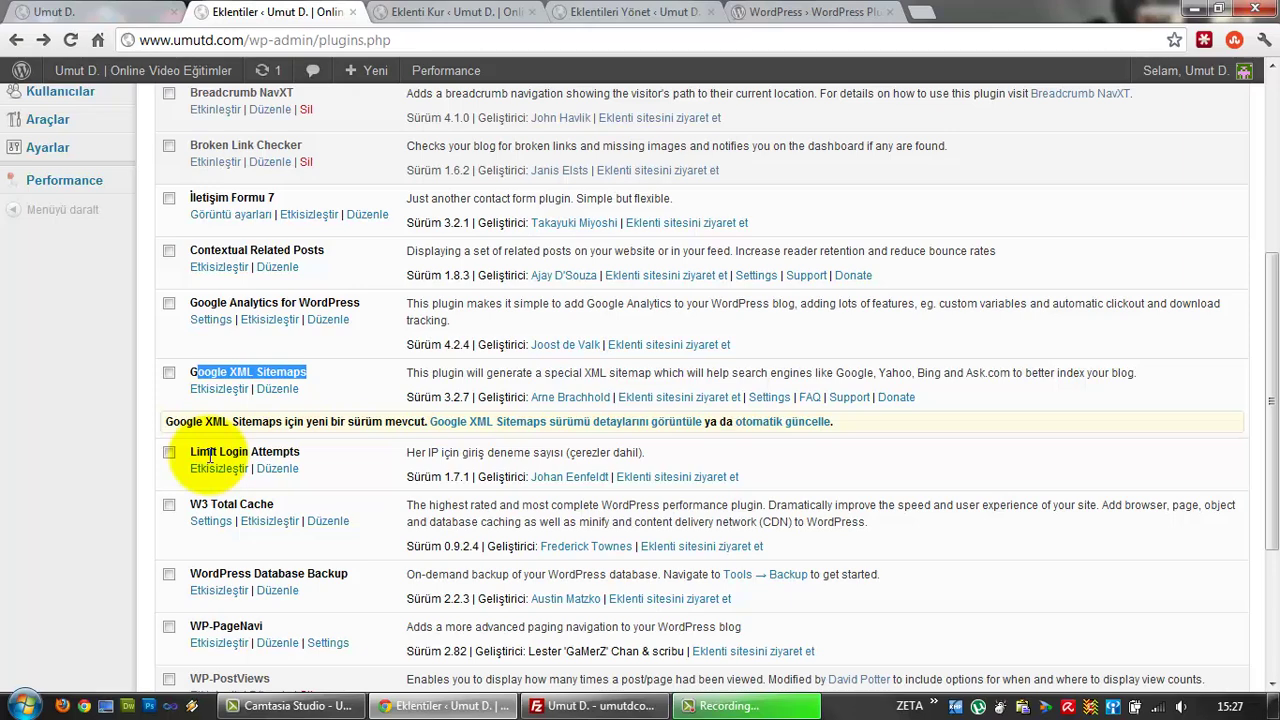
pyautogui.scroll(-1, 208, 460)
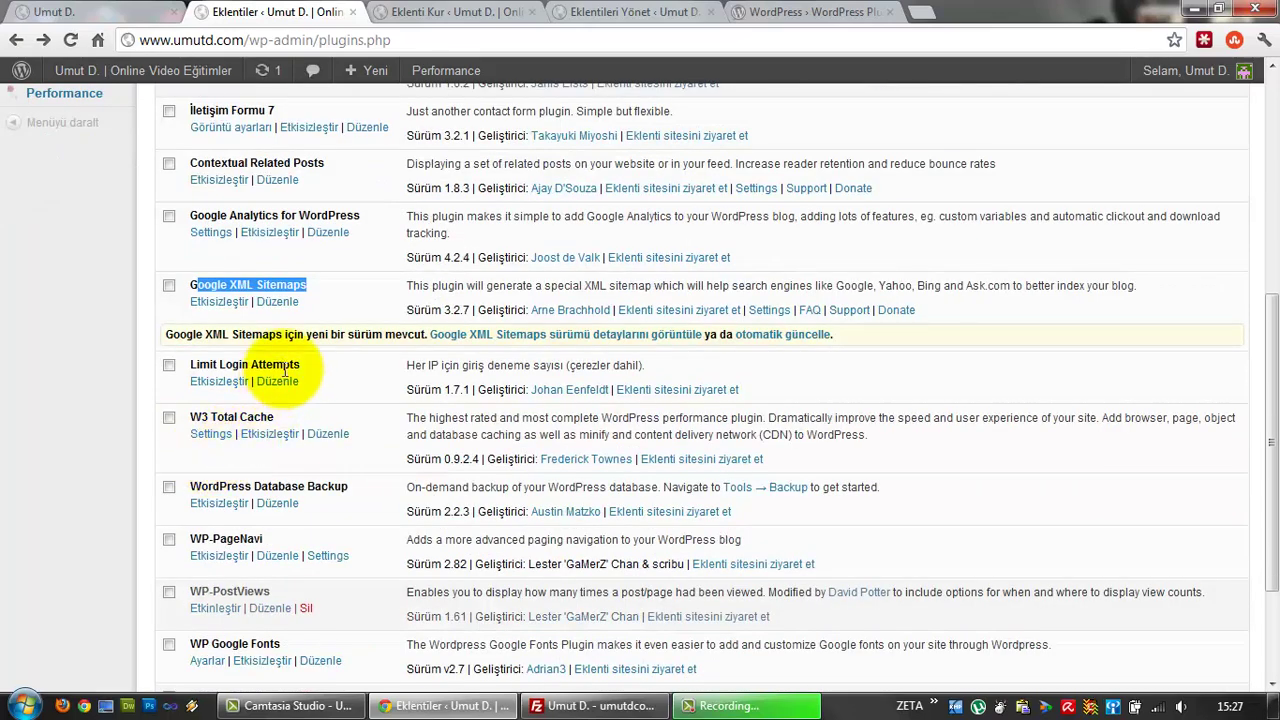
pyautogui.scroll(-2, 358, 385)
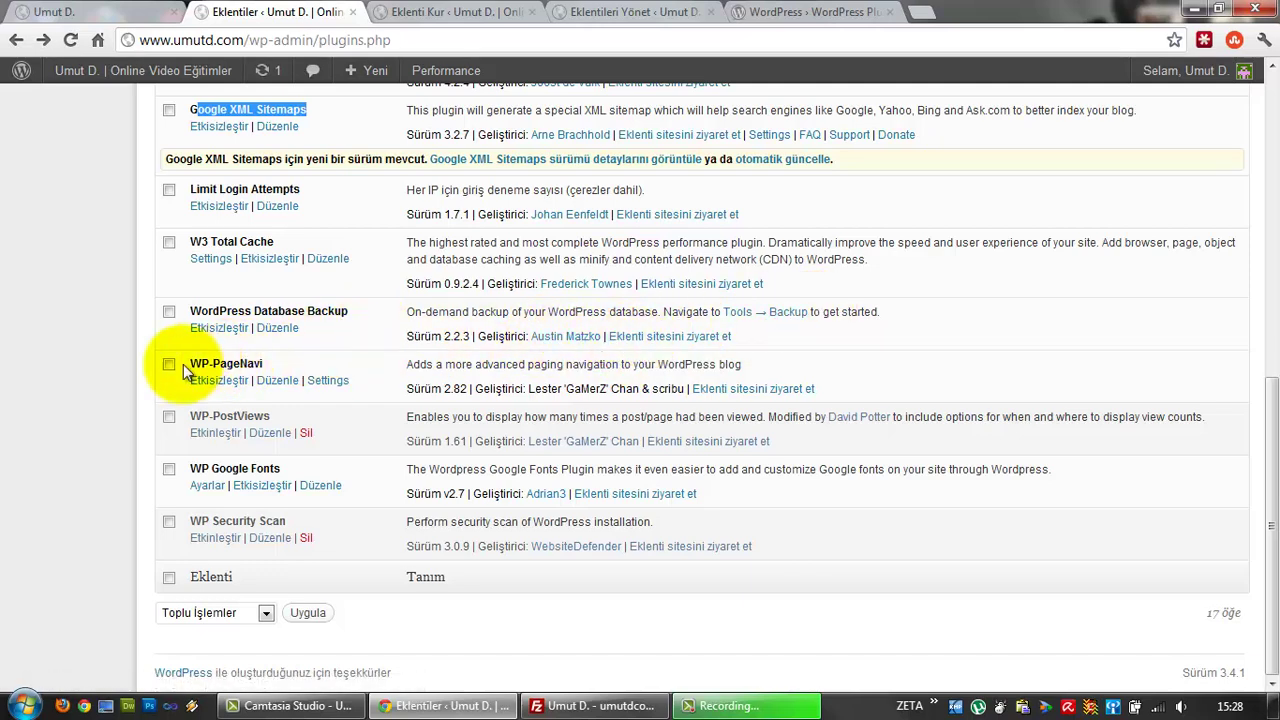
# View the page navigation below the posts on the public site's home page and return to the installed plugins page
pyautogui.click(93, 12)
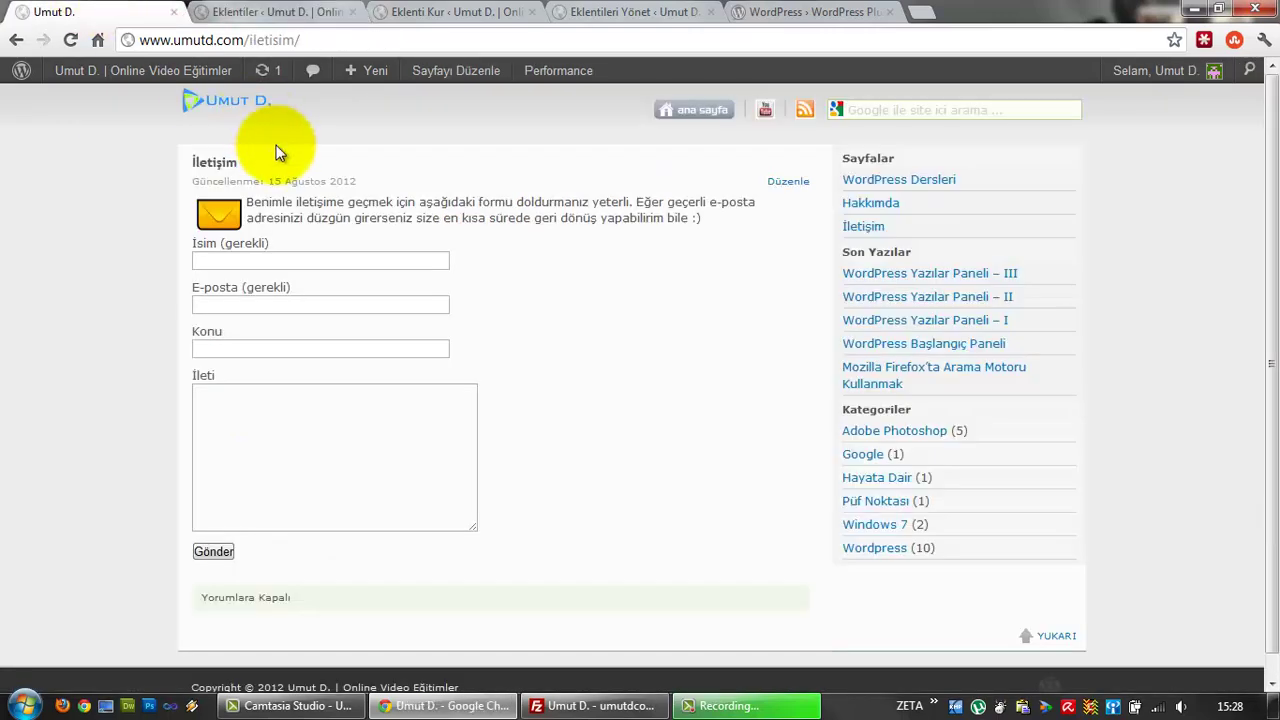
pyautogui.scroll(-1, 297, 220)
pyautogui.scroll(1, 304, 224)
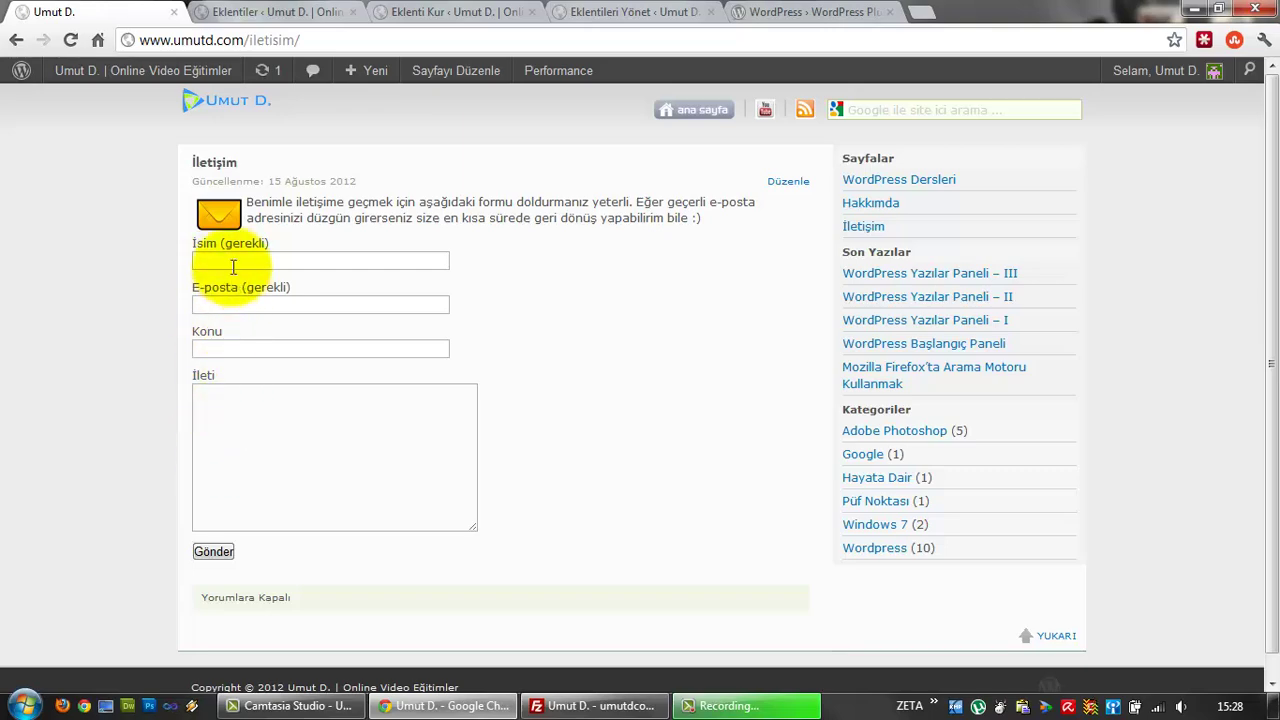
pyautogui.click(16, 40)
pyautogui.click(275, 12)
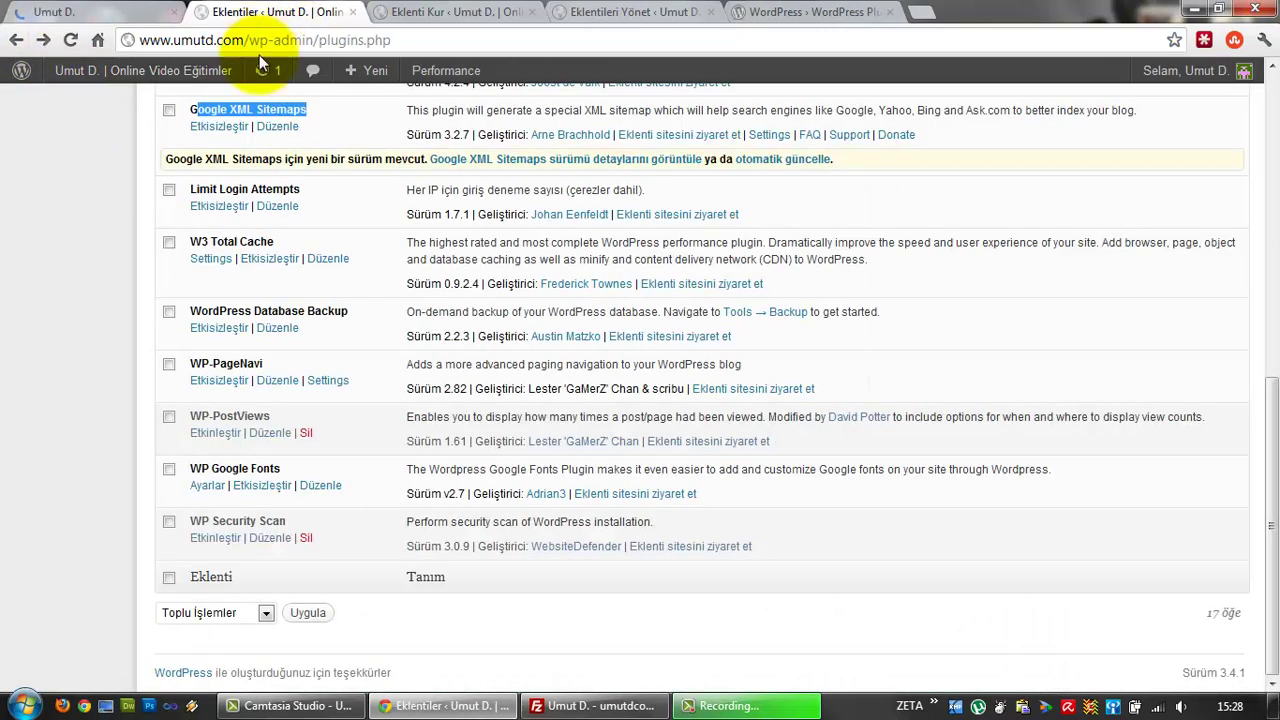
pyautogui.click(62, 13)
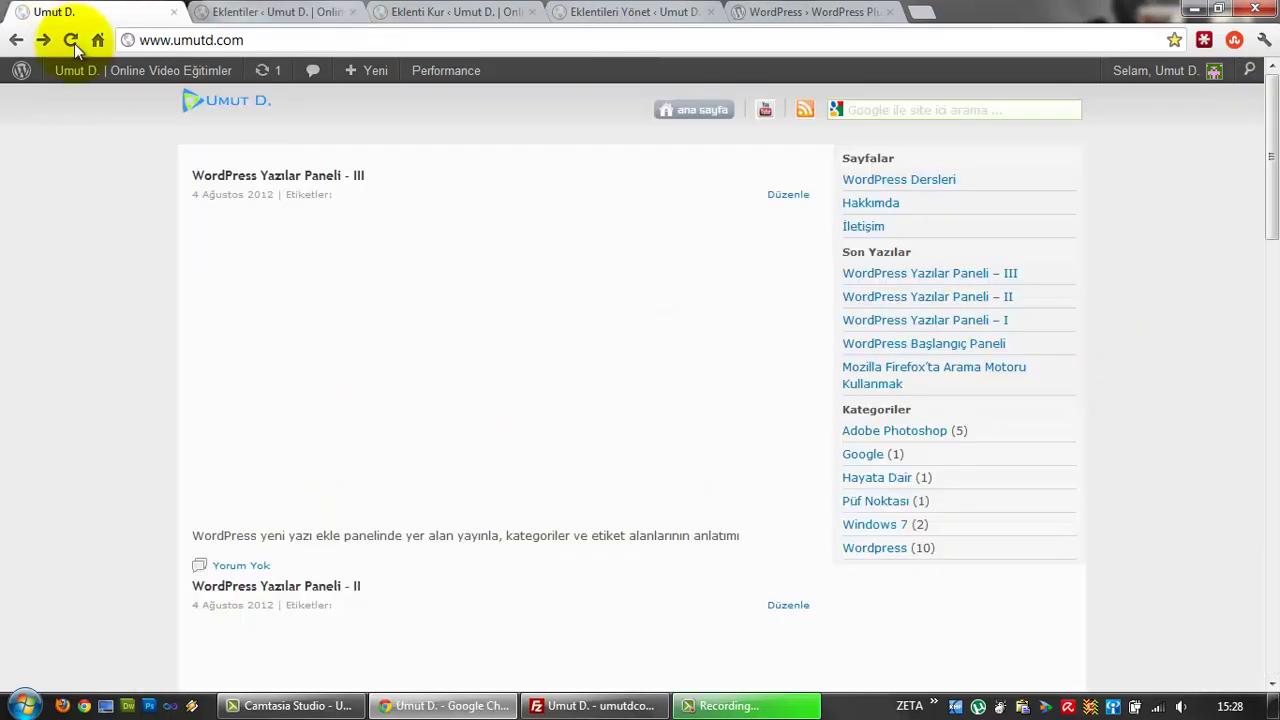
pyautogui.scroll(-15, 92, 197)
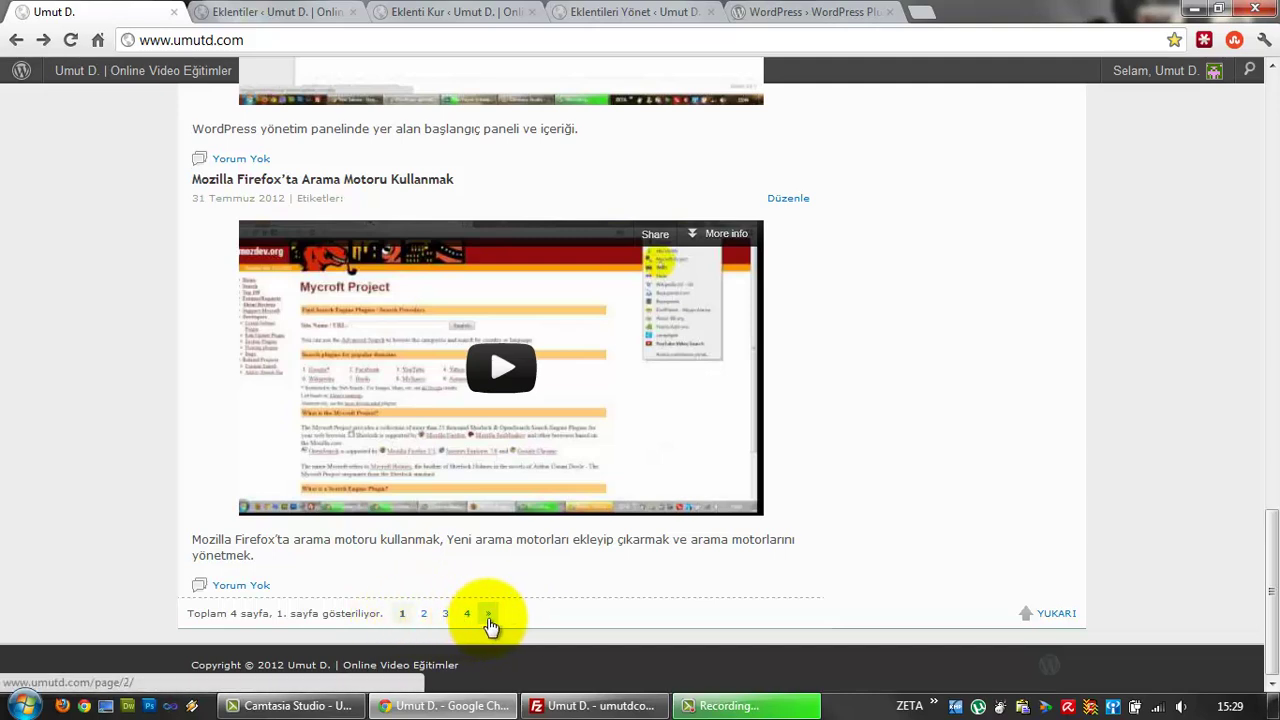
pyautogui.click(250, 12)
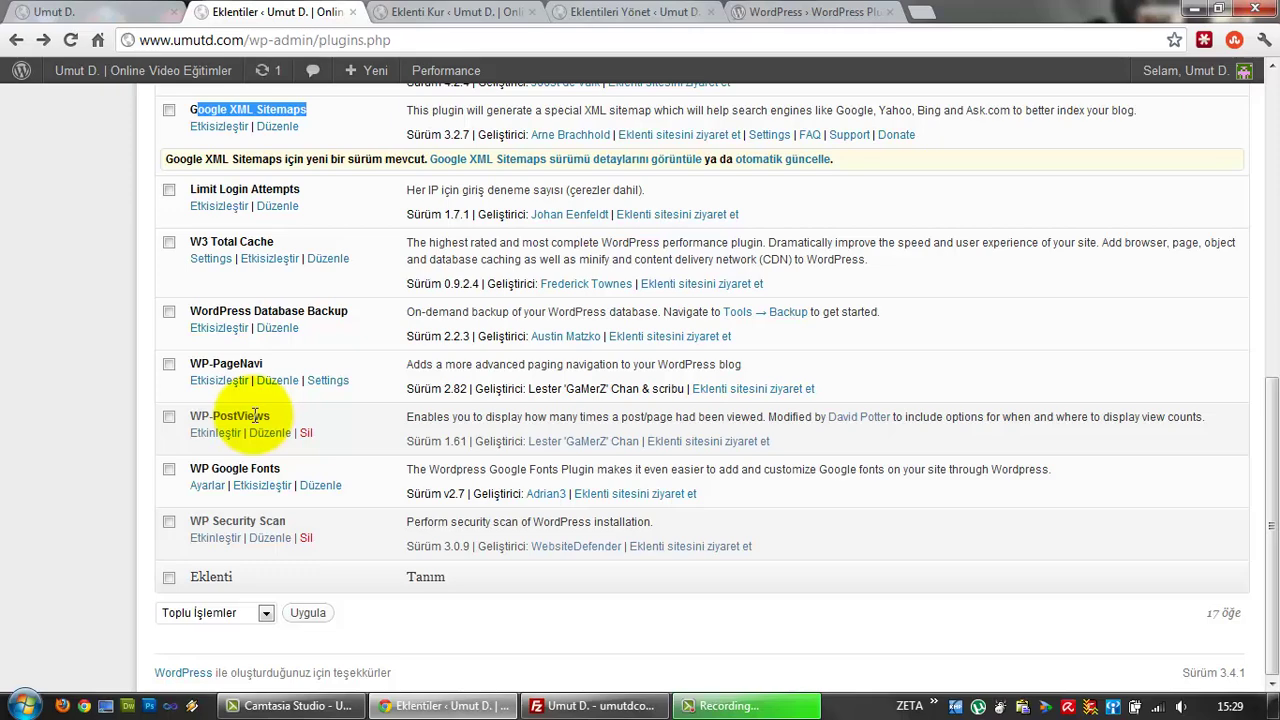
# Compare the WP-PostViews plugin entry with the posts on the public home page, ending on the installed plugins page
pyautogui.click(60, 12)
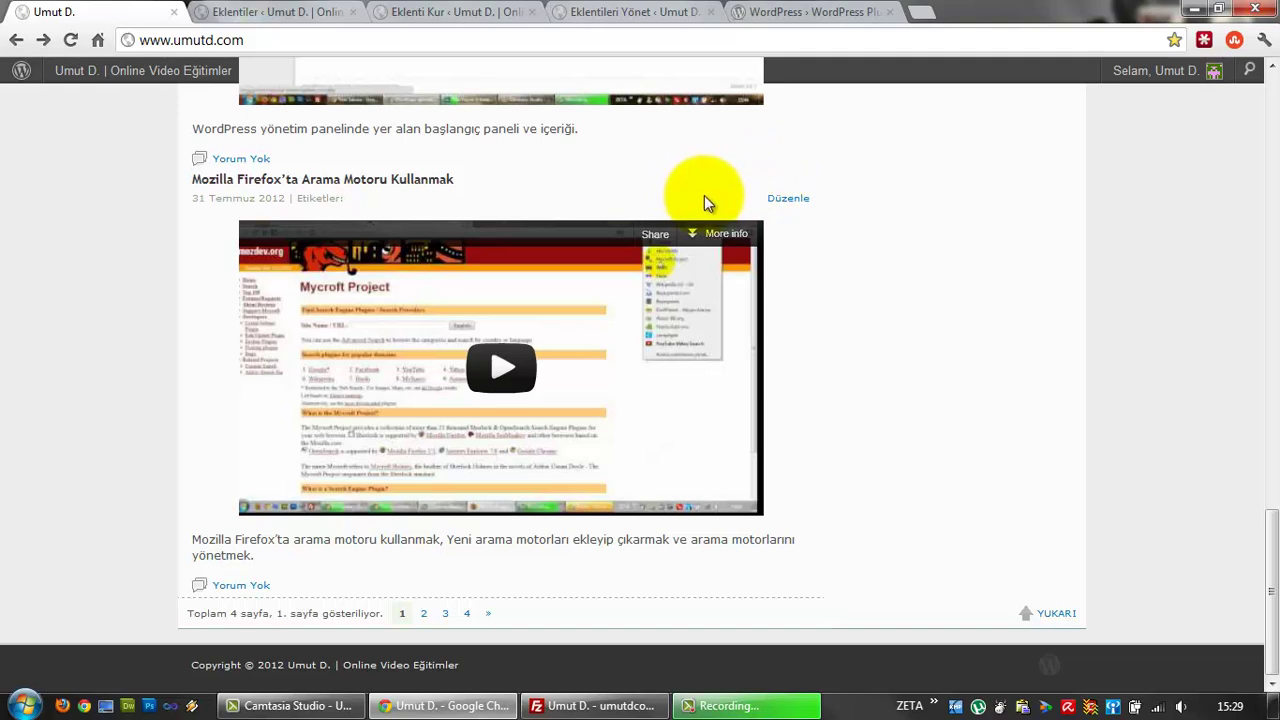
pyautogui.click(312, 12)
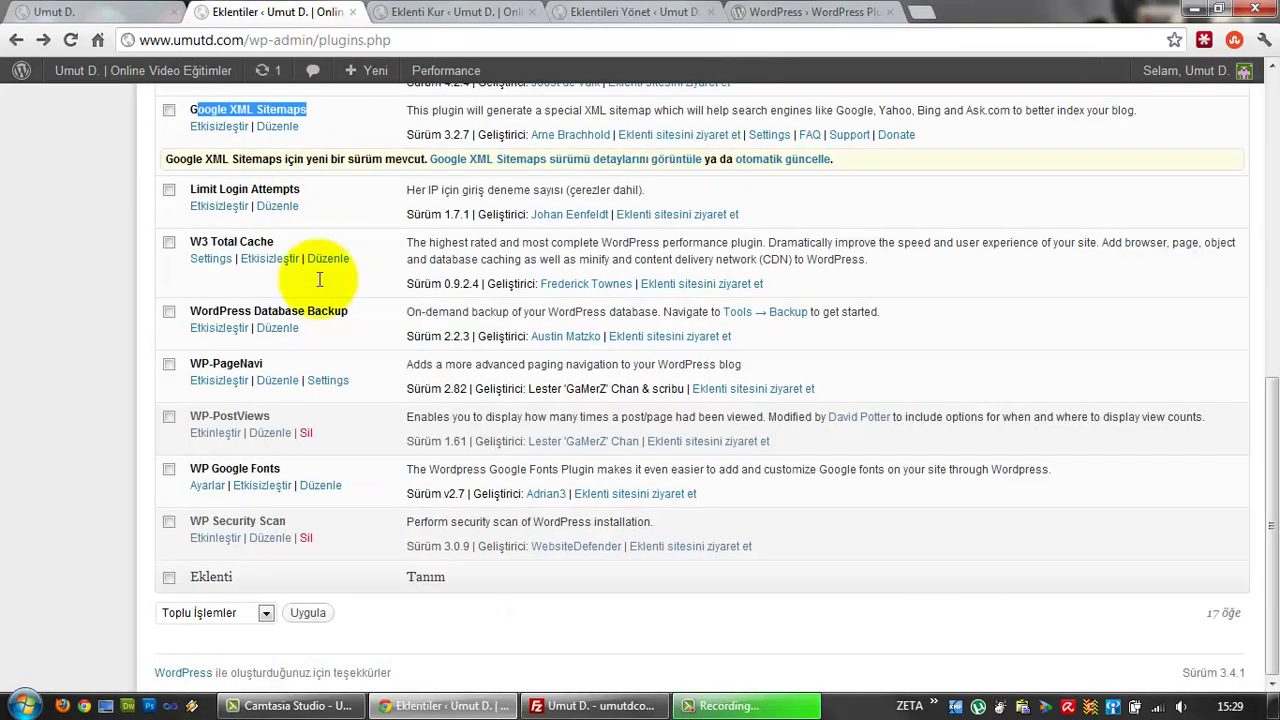
pyautogui.click(99, 12)
pyautogui.click(210, 12)
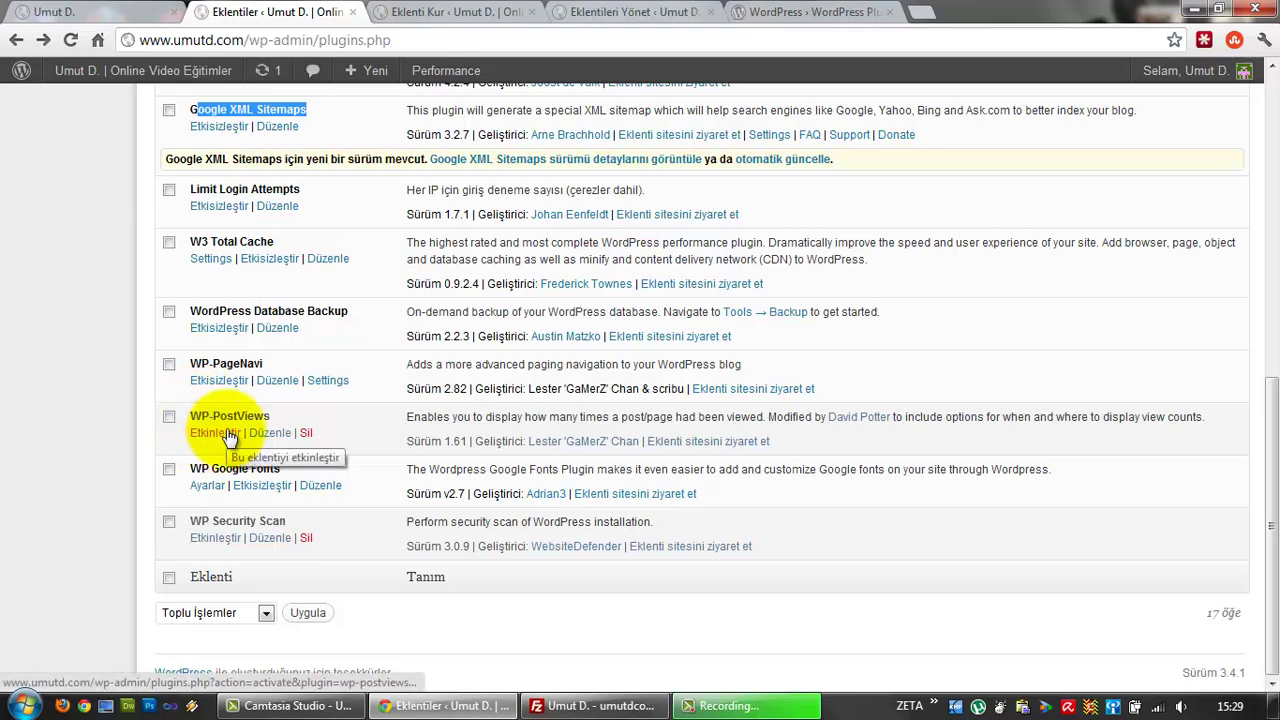
pyautogui.click(119, 12)
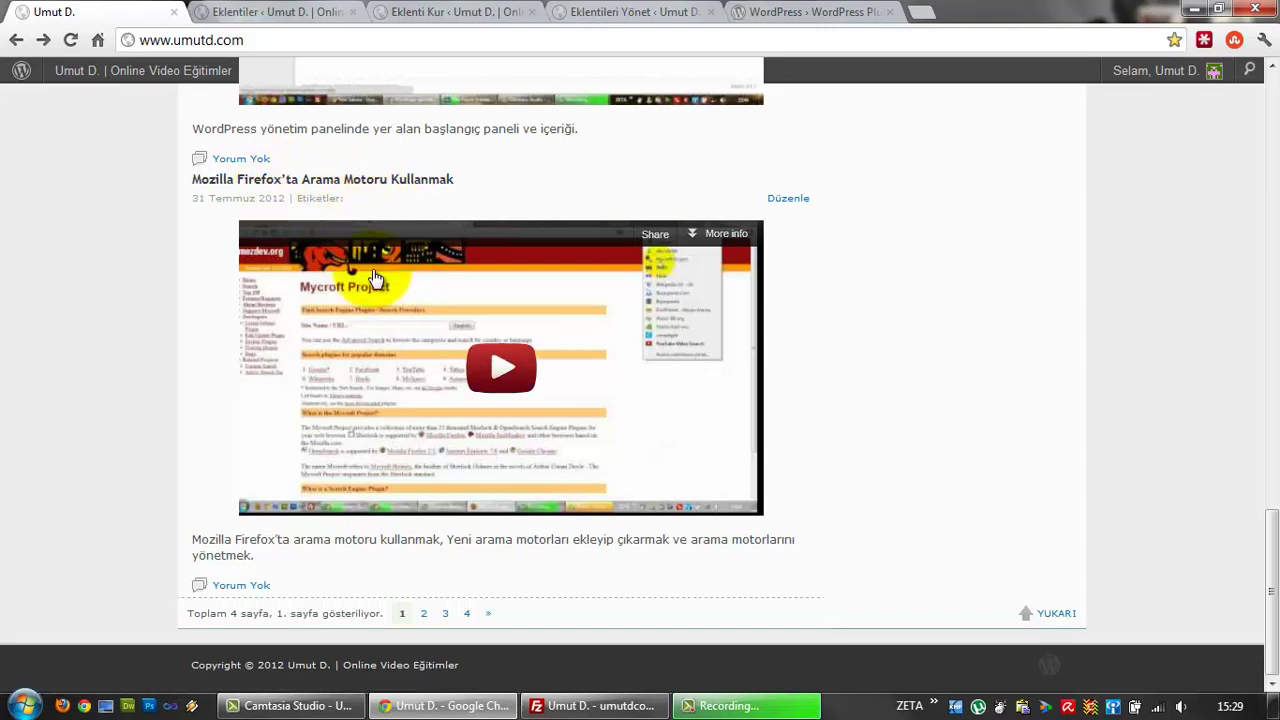
pyautogui.click(294, 12)
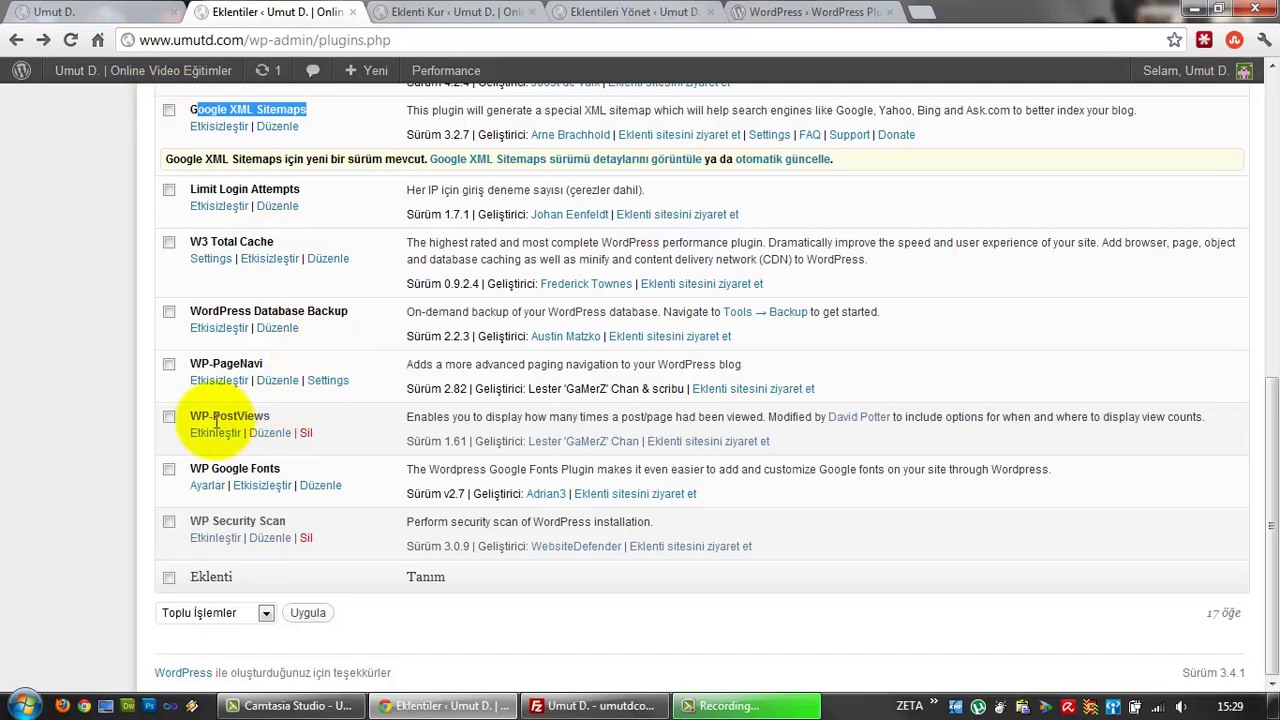
# Examine the WP Google Fonts and WP Security Scan entries at the end of the plugin list
pyautogui.moveTo(192, 468); pyautogui.dragTo(284, 470)
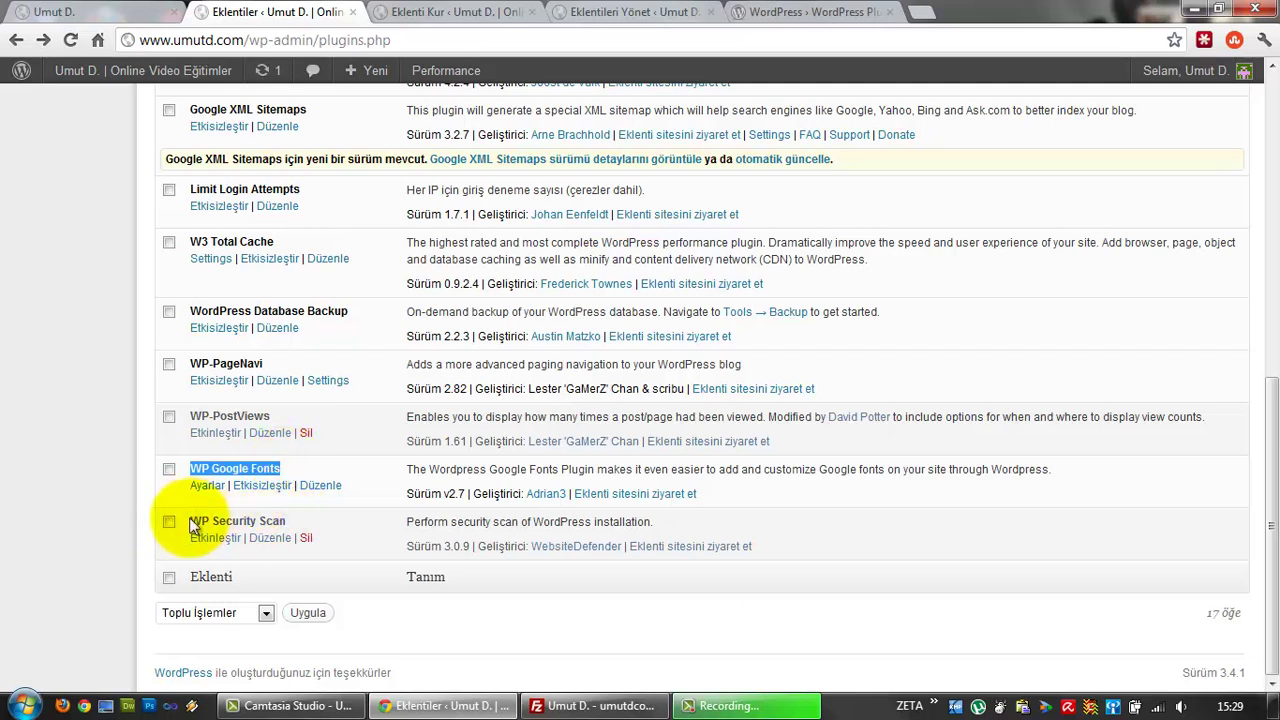
pyautogui.moveTo(191, 521); pyautogui.dragTo(296, 524)
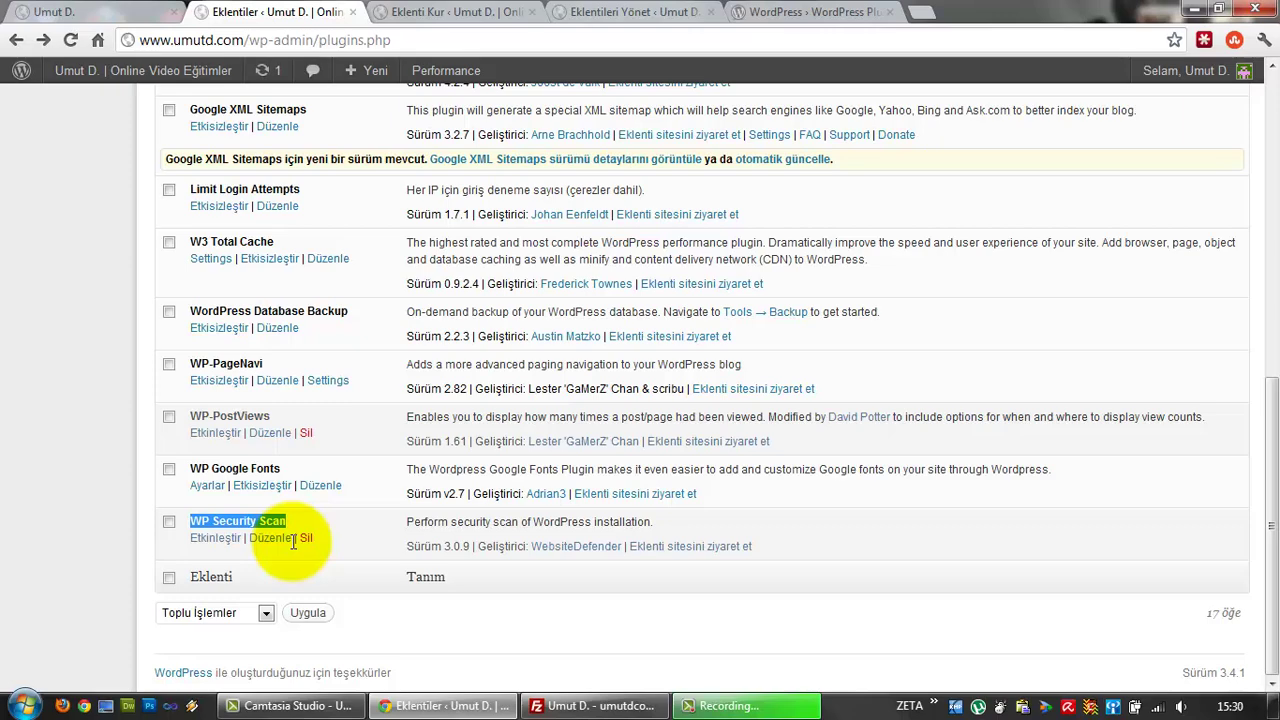
pyautogui.scroll(5, 280, 535)
pyautogui.scroll(-5, 300, 543)
pyautogui.click(314, 530)
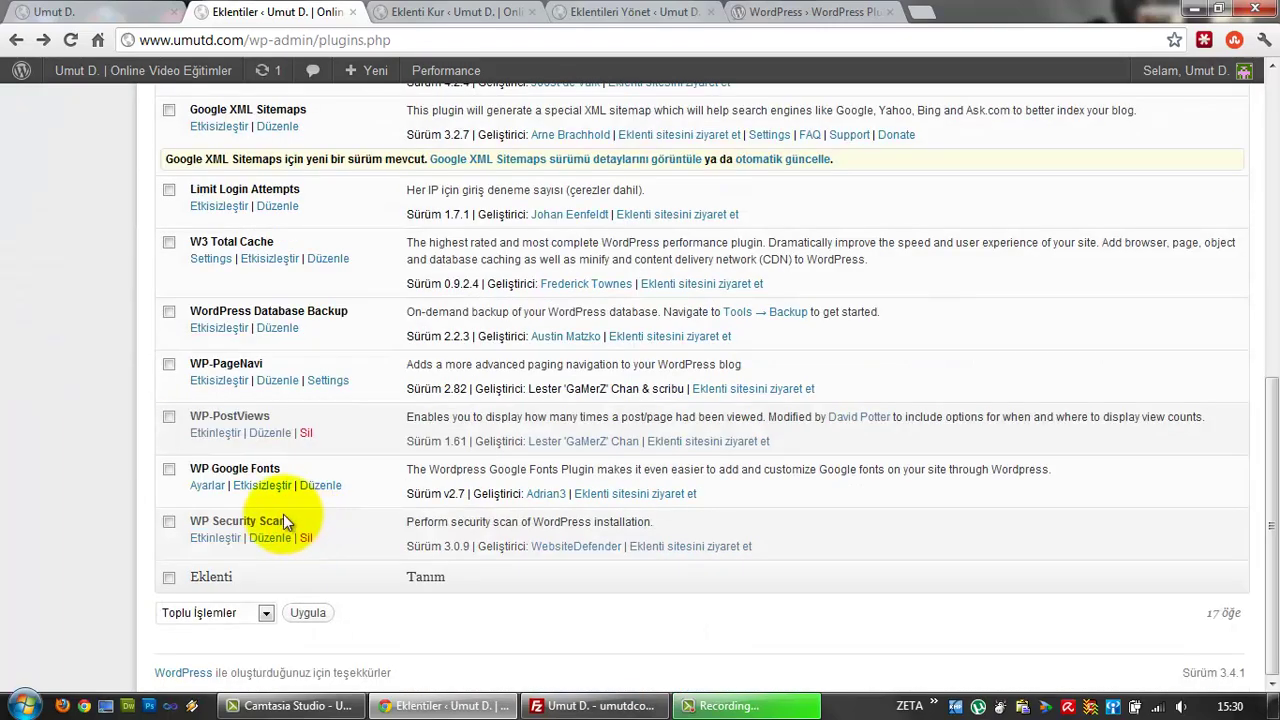
# Look over the Performance submenu in the admin menu and return to the WP Security Scan entry
pyautogui.scroll(10, 283, 514)
pyautogui.moveTo(40, 447)
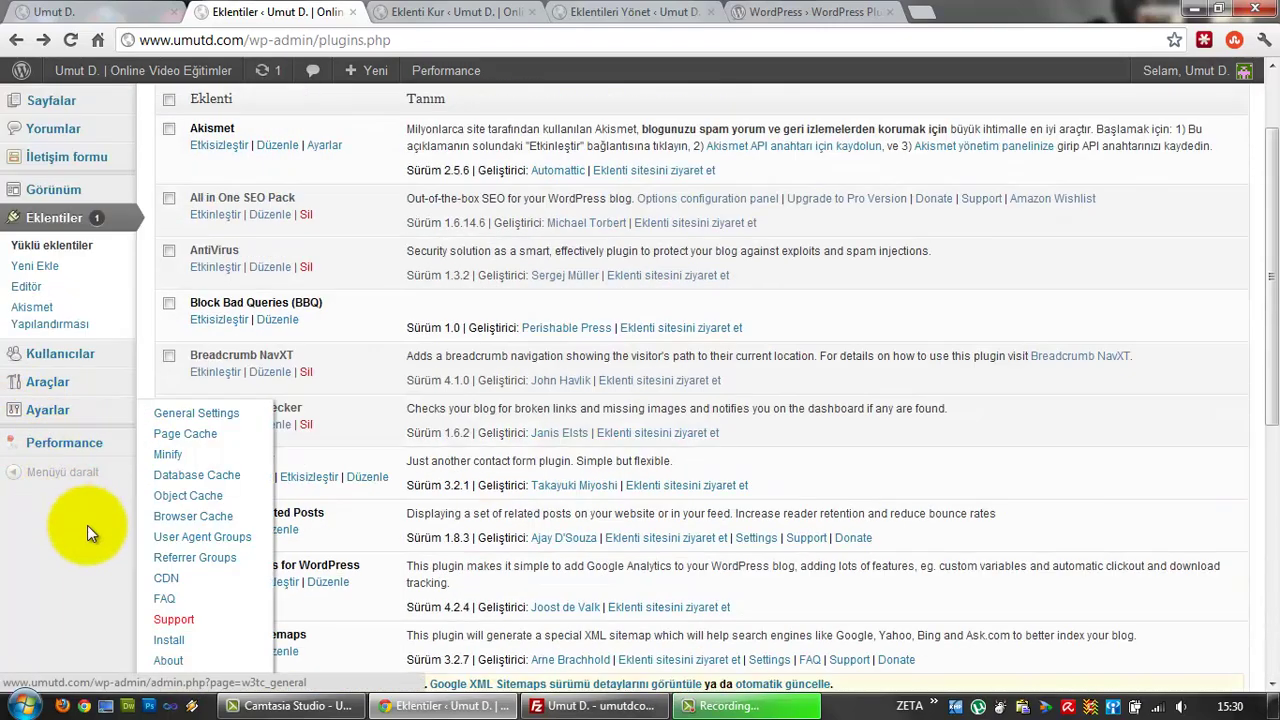
pyautogui.scroll(-10, 95, 545)
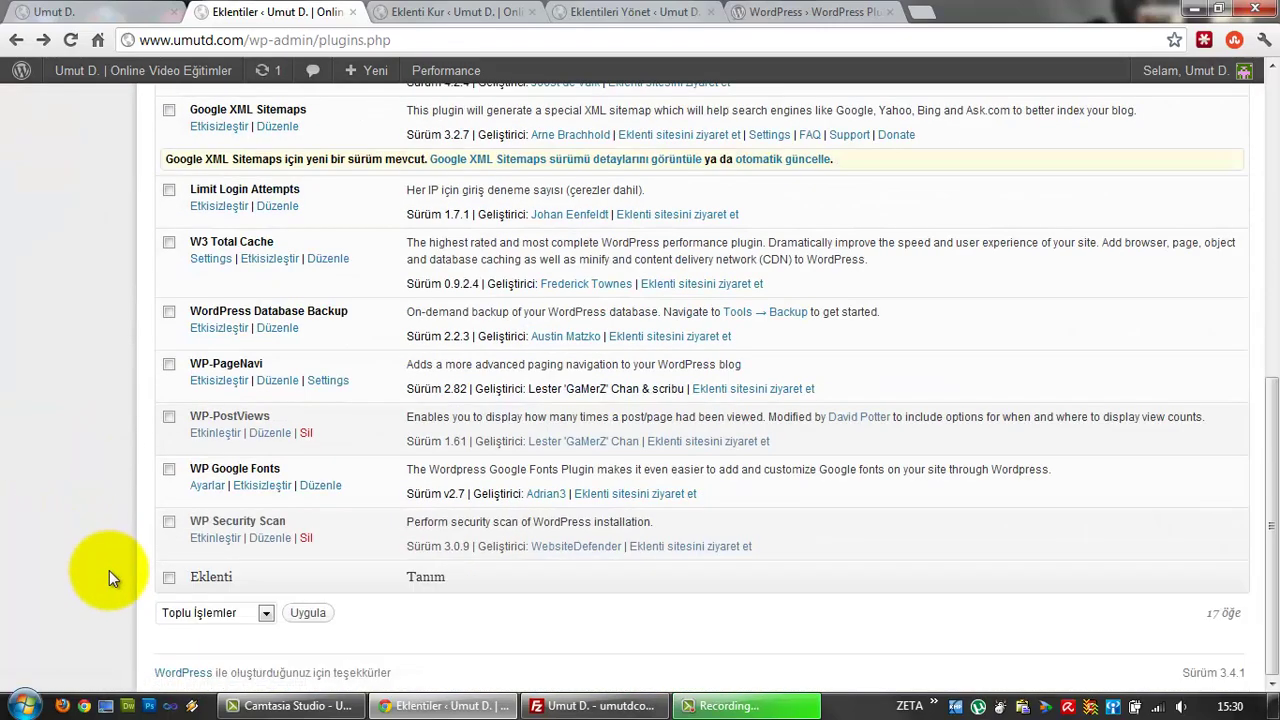
pyautogui.click(198, 538)
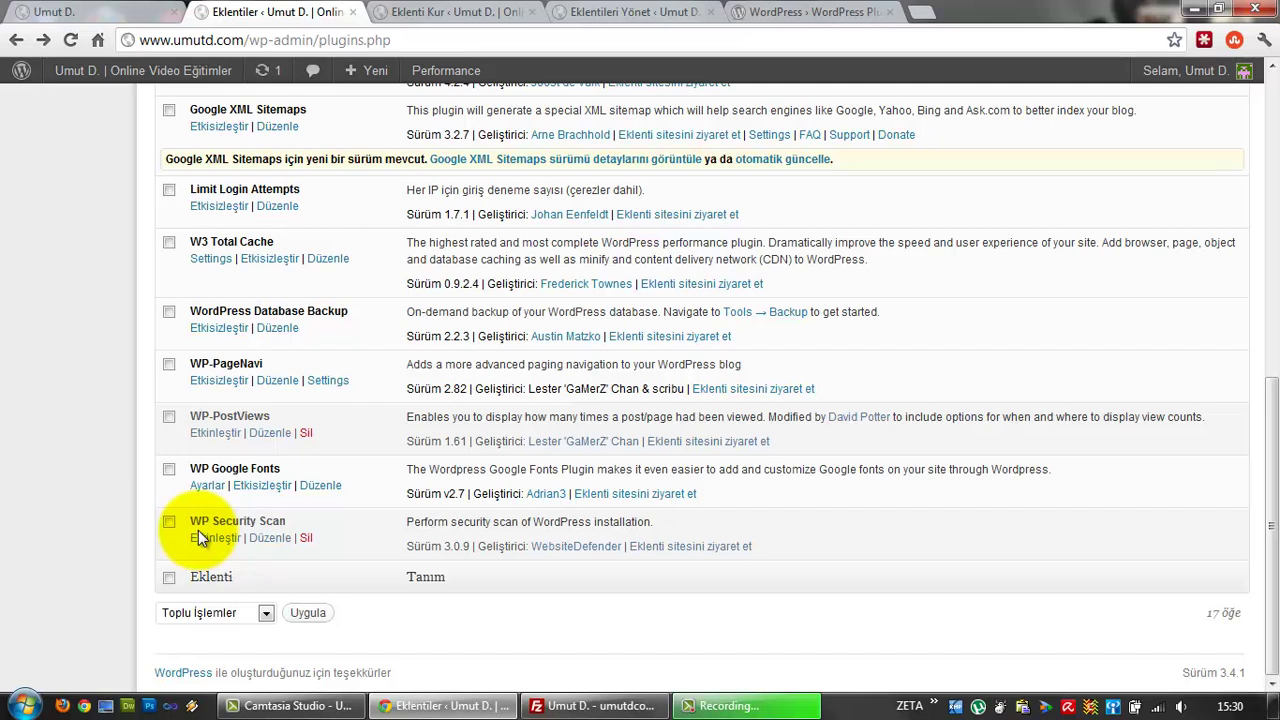